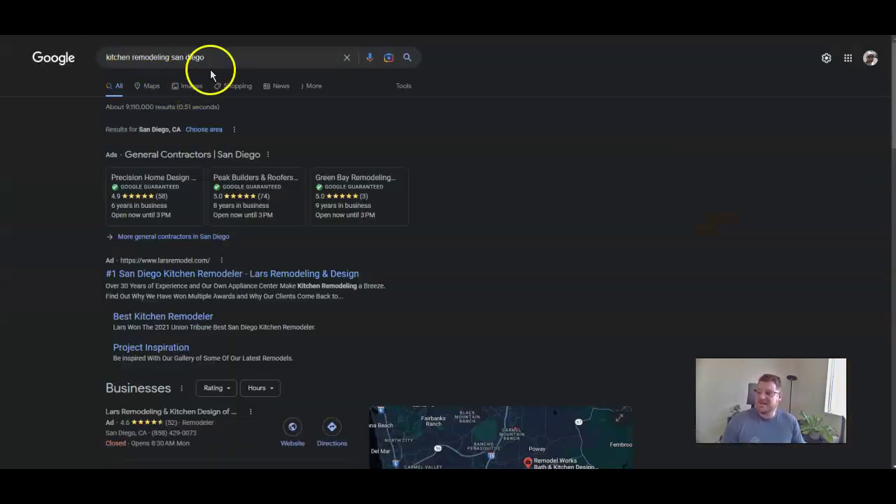
Highlight the 'kitchen remodeling san diego' query and scroll down to the sandiegokitchenrenovation.com organic listing.
left_click_drag(210, 59, 106, 57)
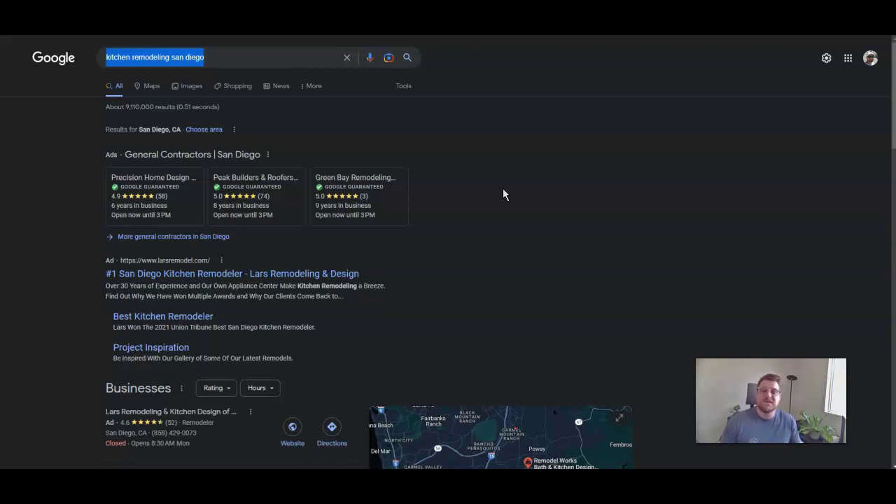
scroll(170, 240, "down", 2)
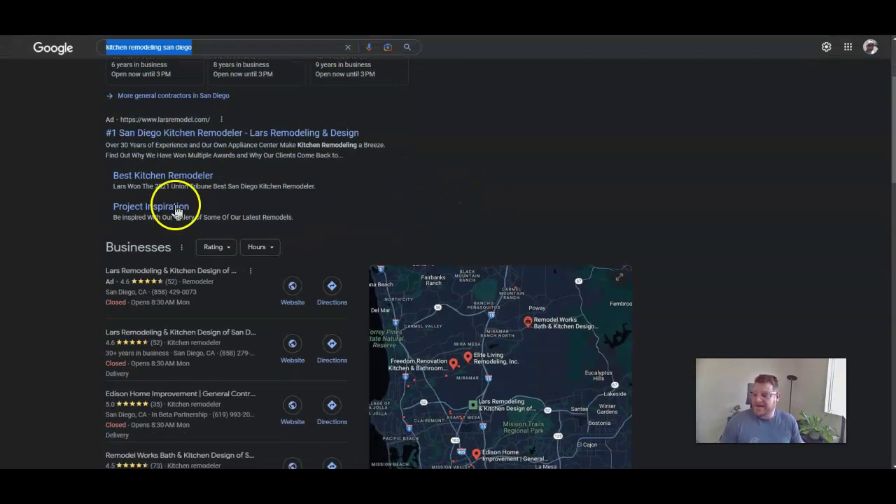
scroll(133, 170, "up", 2)
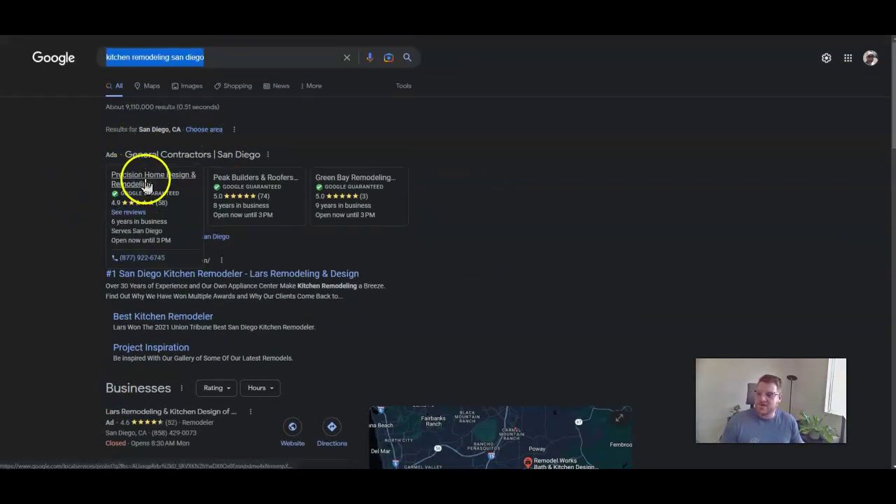
scroll(77, 186, "down", 2)
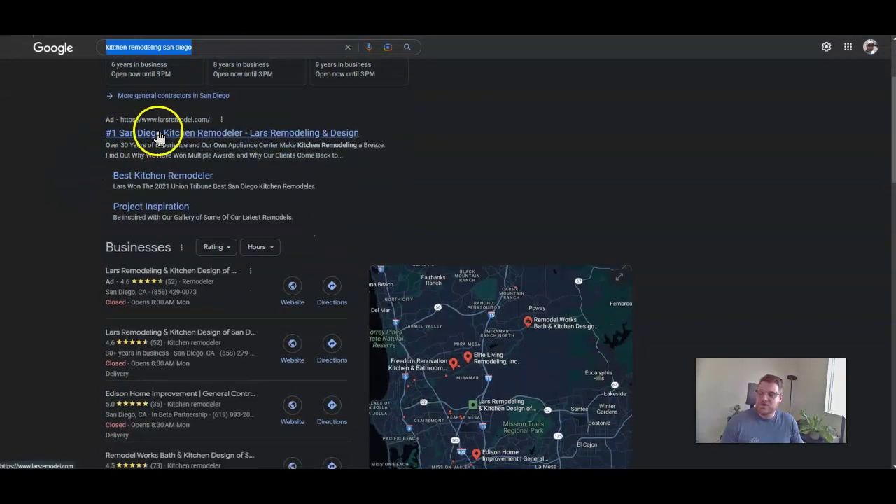
scroll(63, 194, "down", 1)
scroll(72, 171, "down", 2)
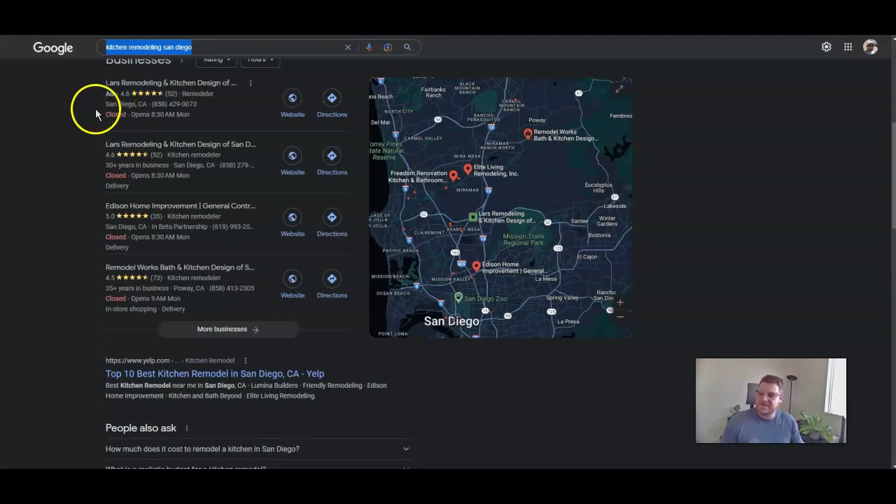
scroll(120, 168, "down", 1)
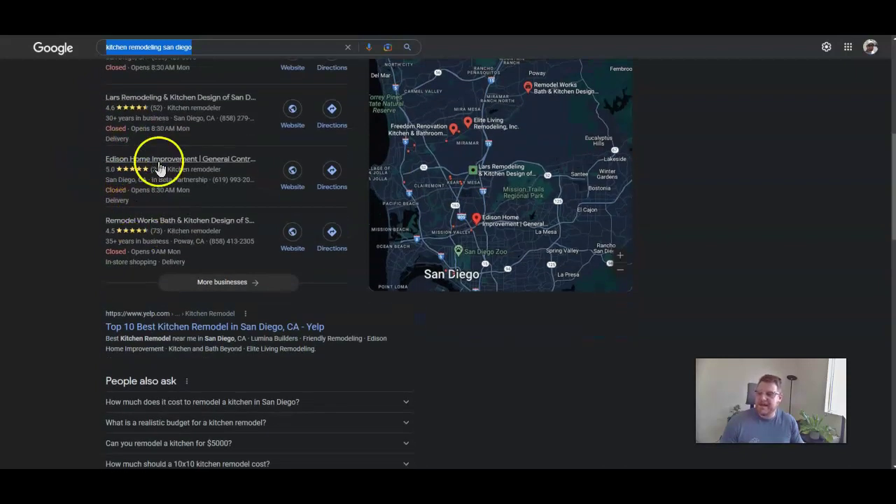
scroll(76, 228, "down", 2)
scroll(78, 228, "up", 1)
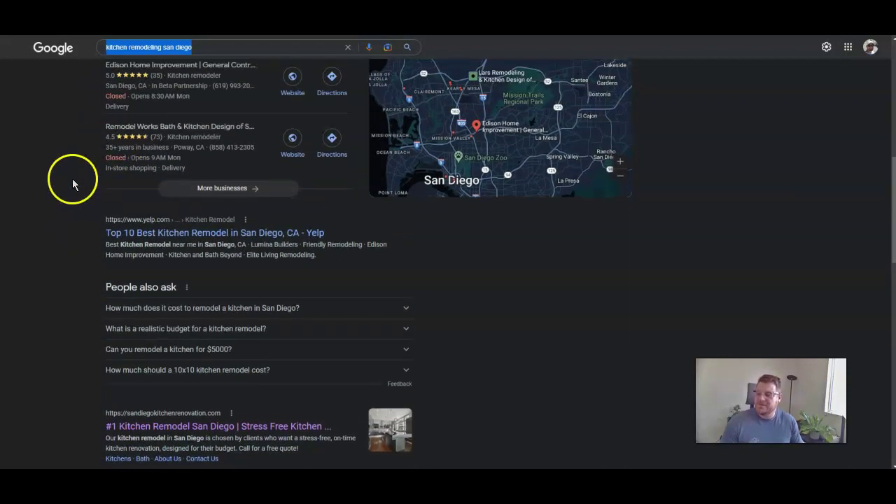
scroll(74, 186, "down", 1)
scroll(72, 188, "down", 1)
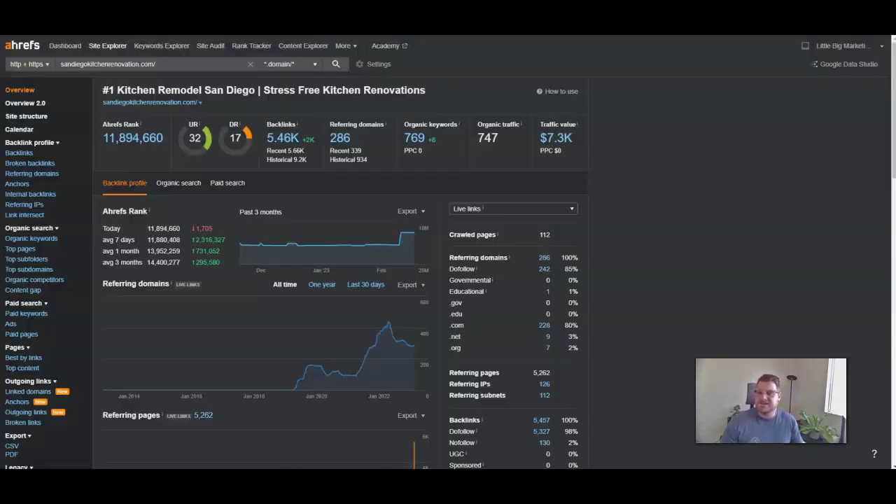
Point out sandiegokitchenrenovation.com's 747 organic traffic, then open its 769 organic keywords list.
left_click_drag(478, 123, 506, 143)
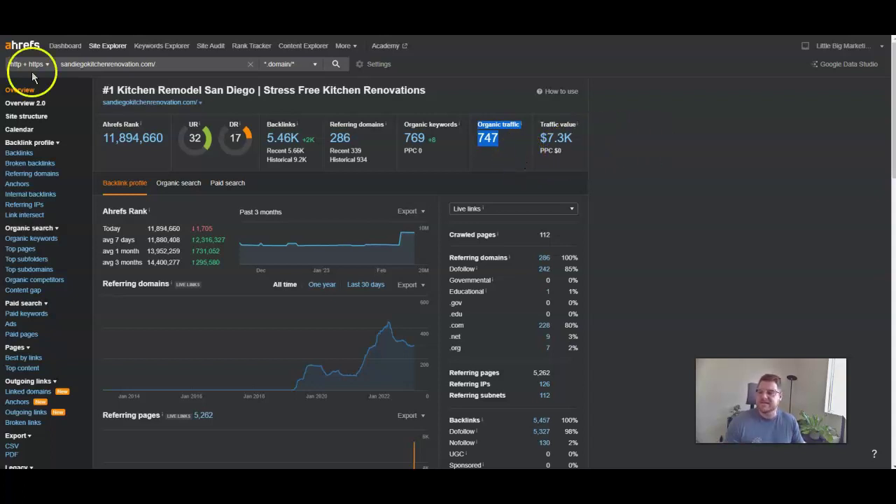
left_click_drag(156, 70, 44, 76)
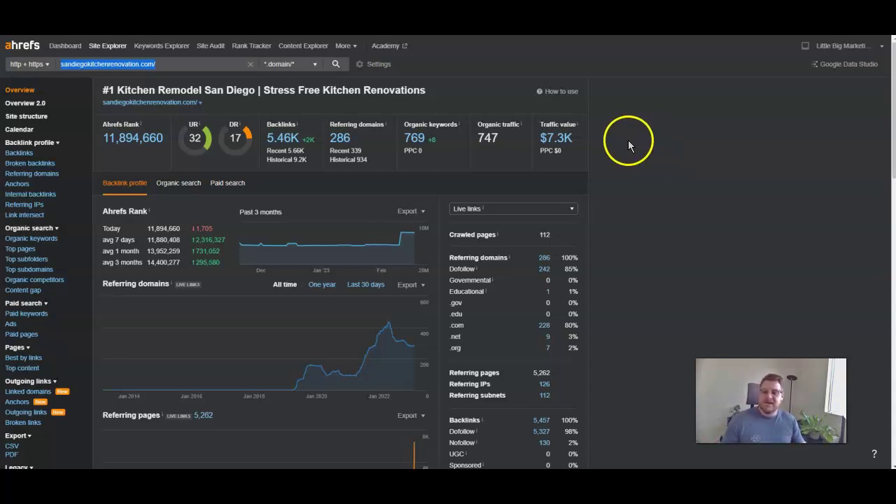
left_click_drag(497, 139, 479, 132)
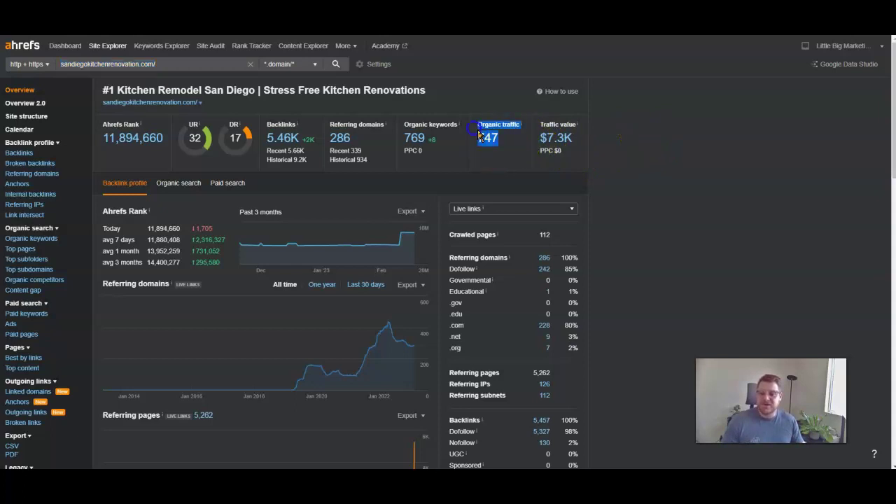
left_click(685, 170)
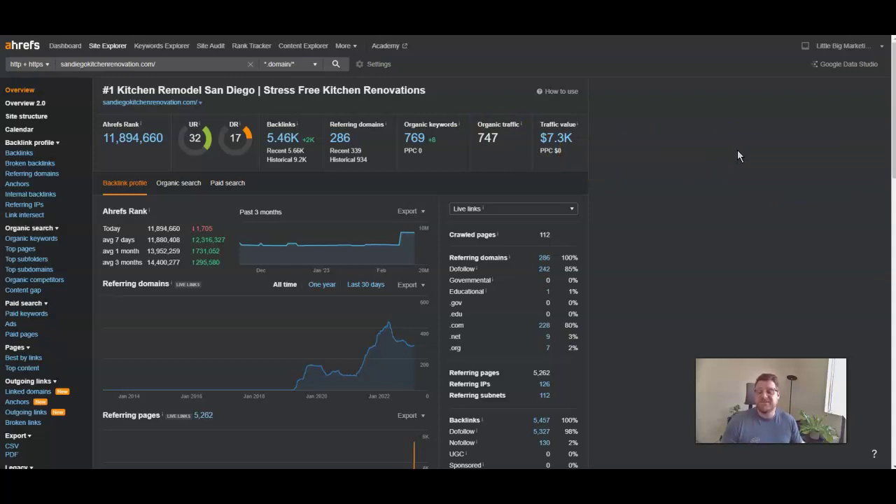
double_click(487, 138)
left_click(644, 178)
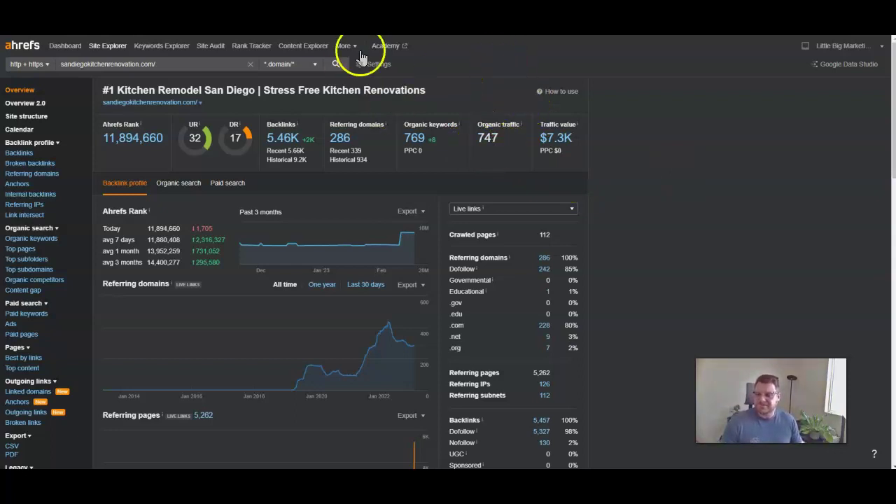
left_click(413, 139)
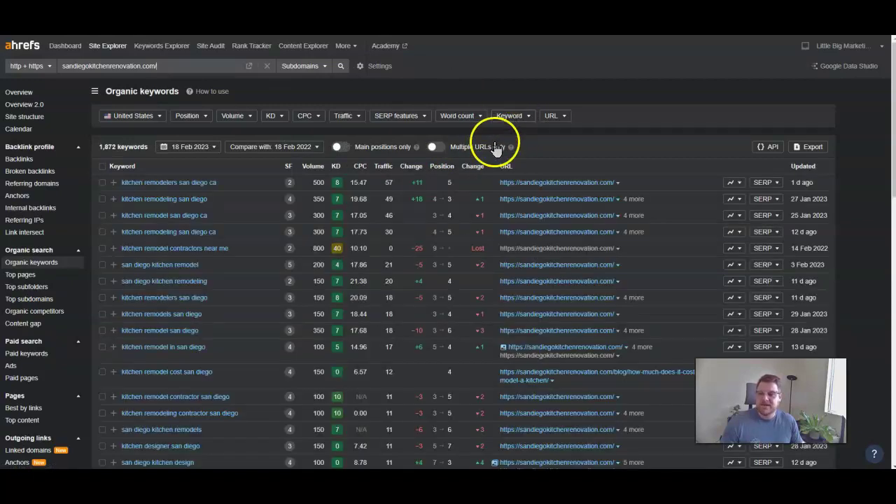
Filter the keywords to those containing the phrase 'san diego'.
left_click(515, 116)
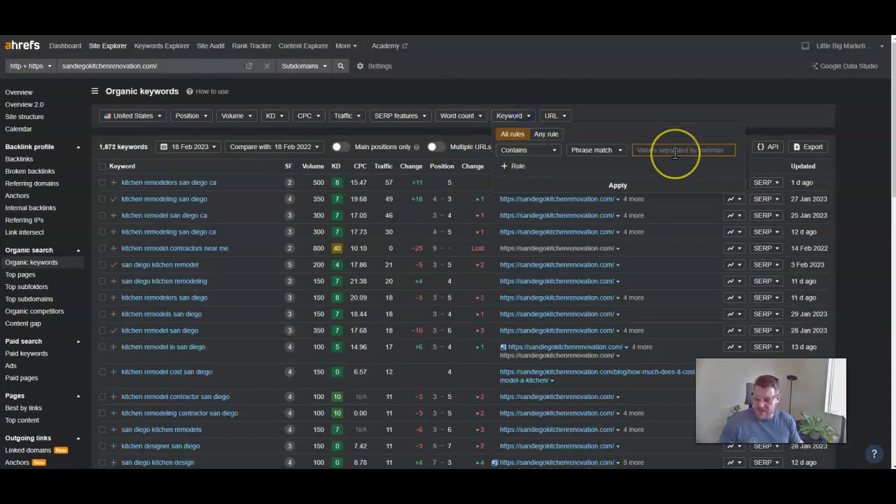
type("san diego")
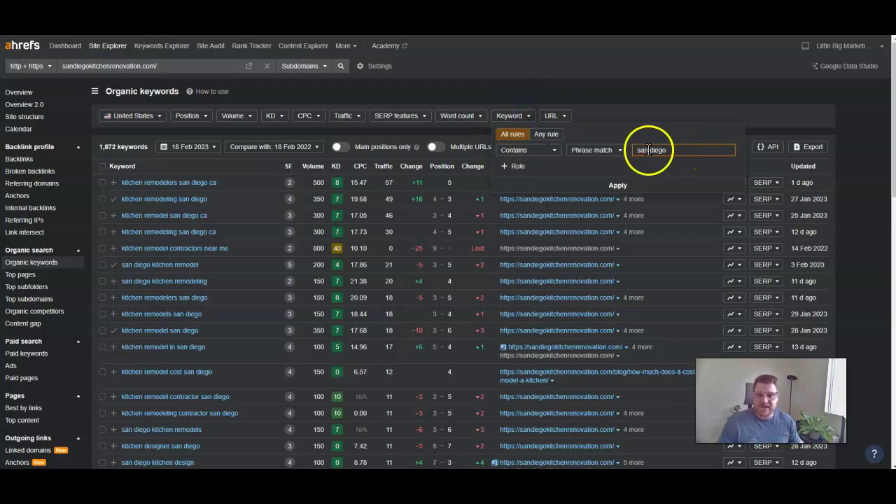
left_click(618, 186)
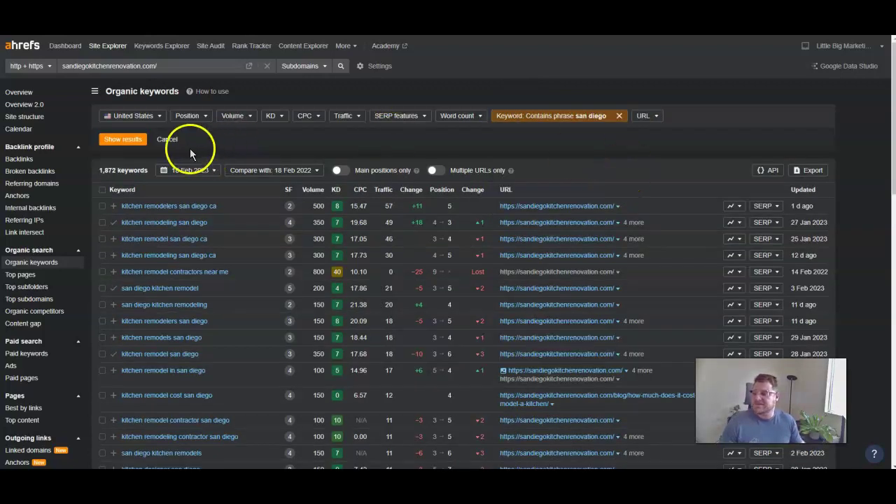
left_click(122, 139)
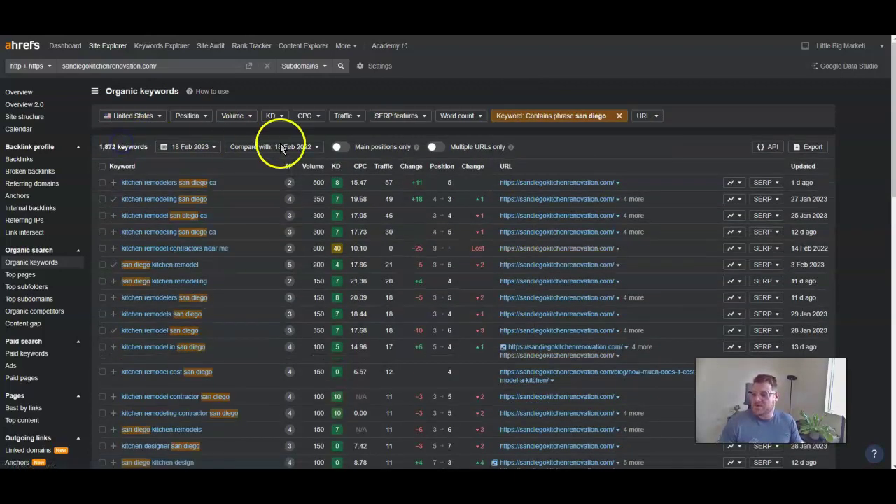
Sort the 343 filtered keywords by search volume, highest first.
left_click(314, 166)
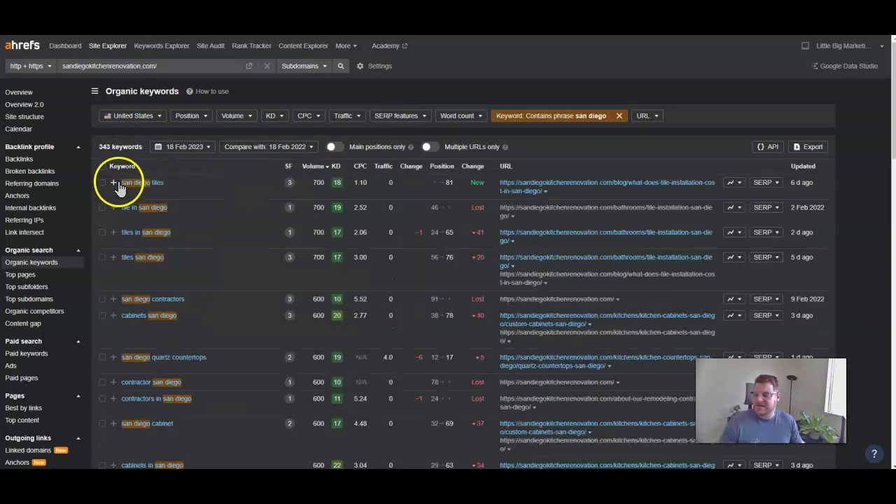
scroll(140, 200, "down", 2)
scroll(143, 217, "down", 4)
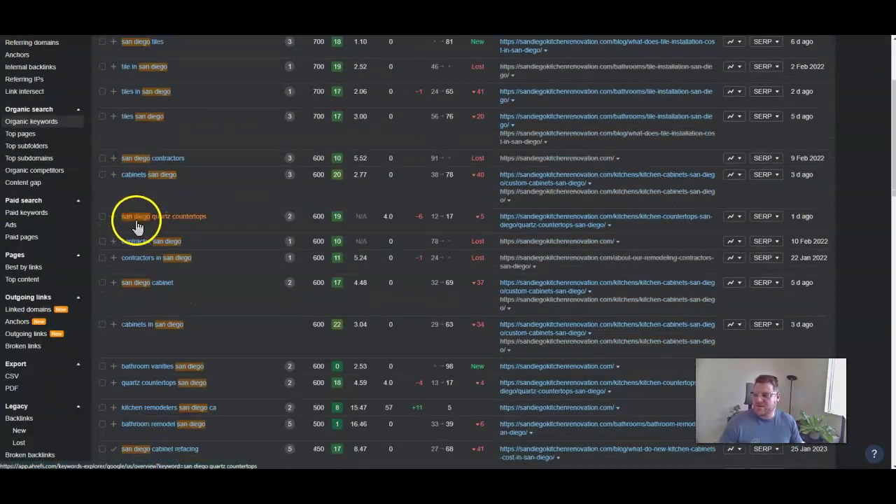
scroll(328, 238, "up", 2)
scroll(331, 248, "up", 3)
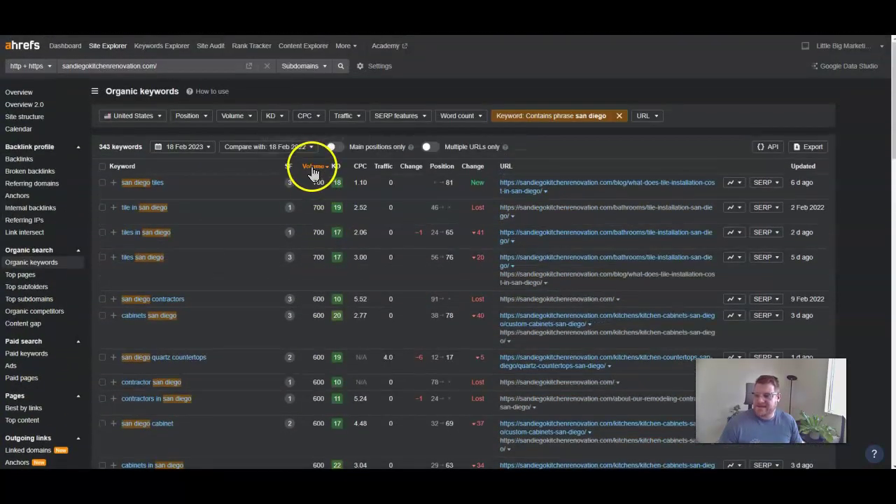
double_click(319, 166)
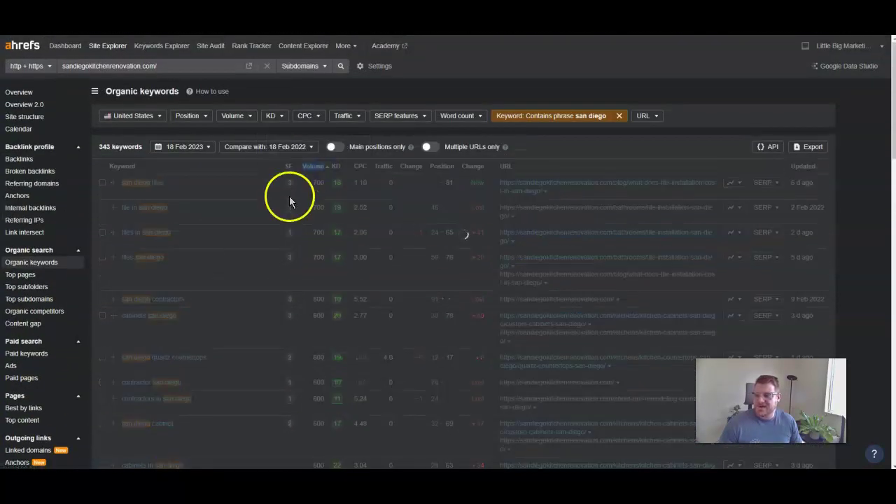
left_click(311, 167)
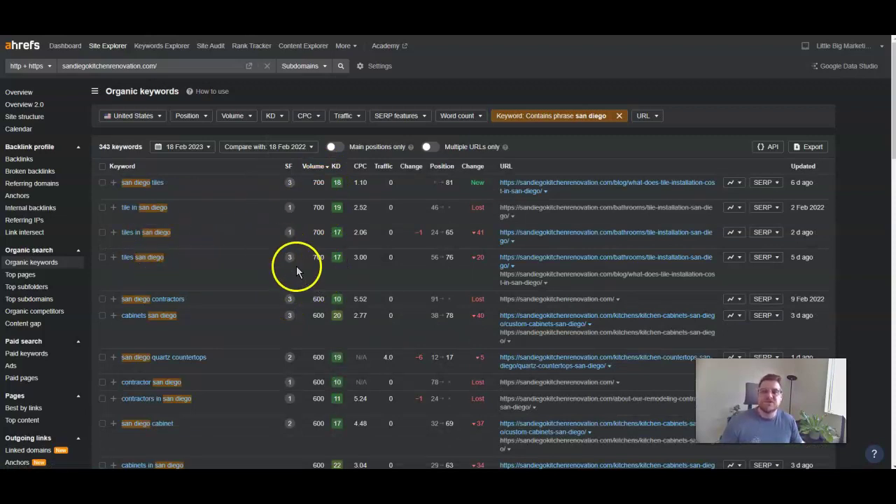
Point out the 500-volume kitchen remodeler and bathroom remodel keywords, then return to the competitor's Overview.
scroll(302, 280, "down", 3)
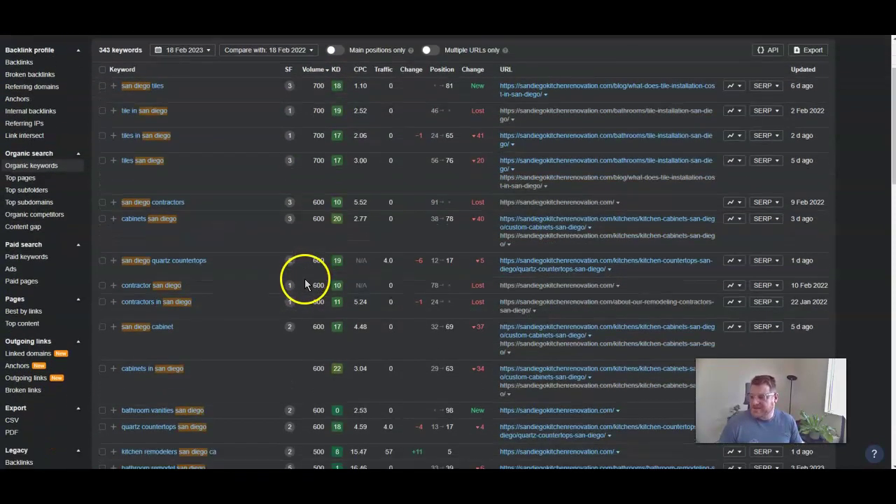
scroll(305, 280, "down", 3)
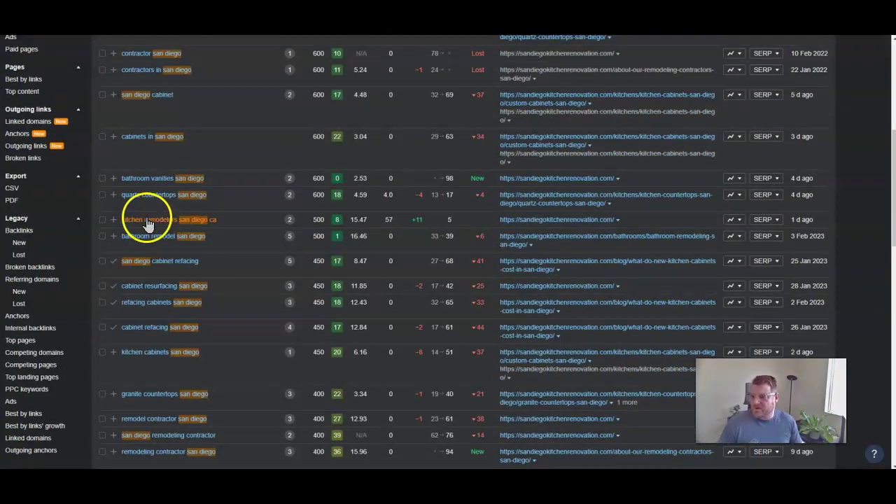
double_click(320, 220)
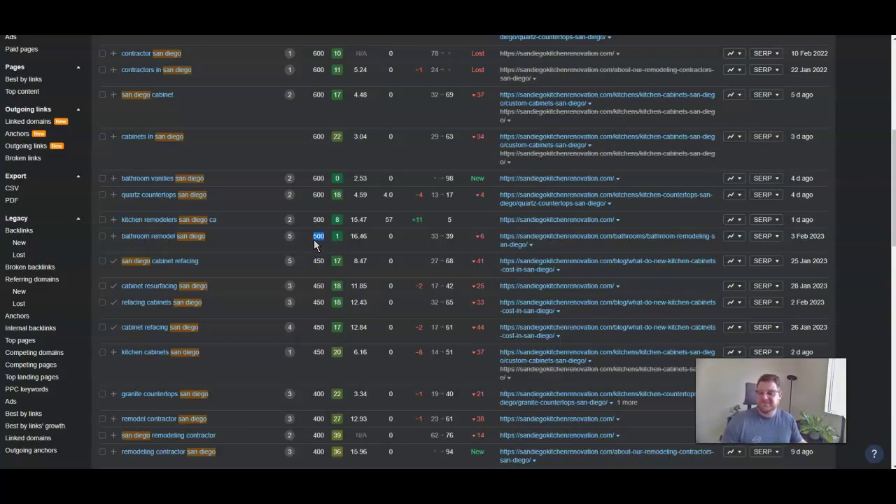
left_click(318, 237)
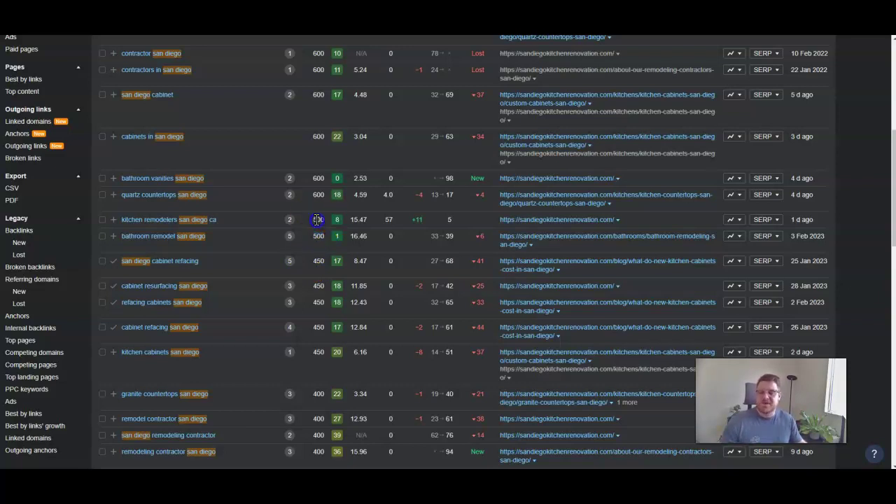
left_click_drag(310, 219, 325, 238)
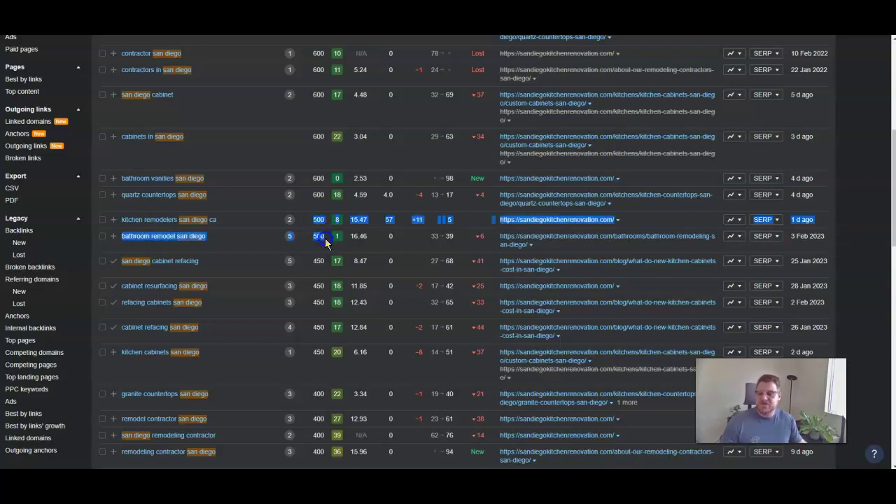
left_click(303, 239)
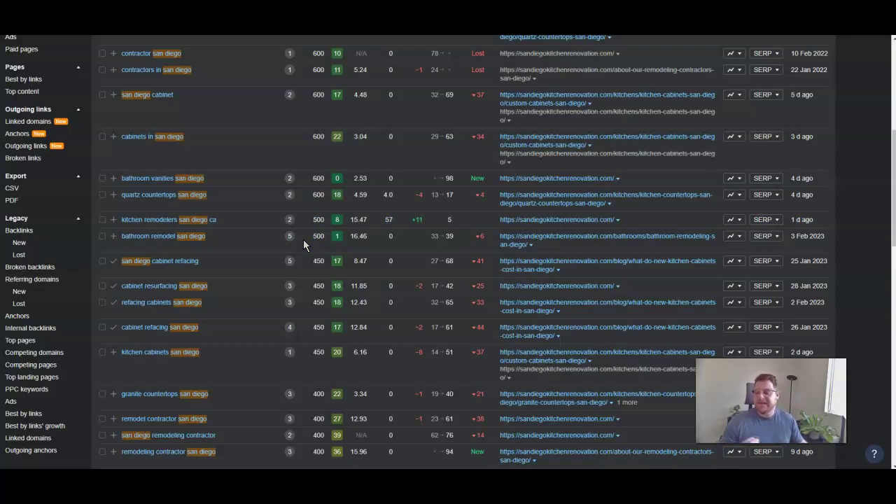
left_click(304, 238)
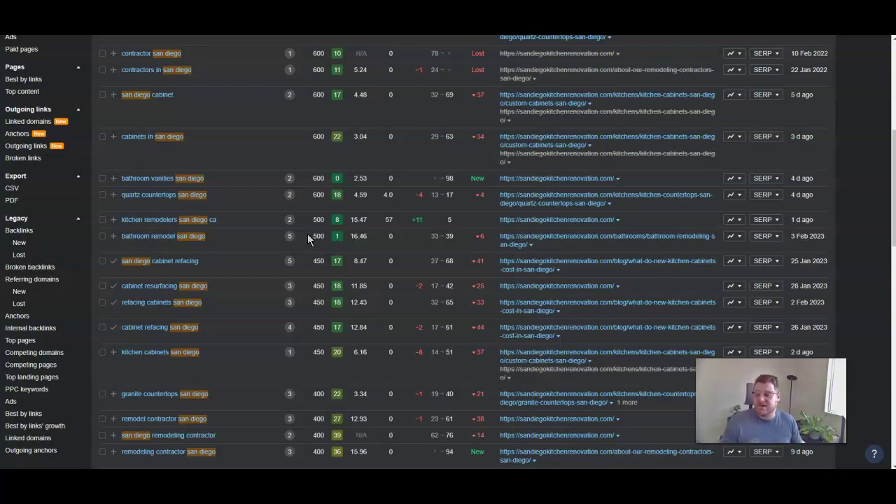
scroll(307, 234, "up", 5)
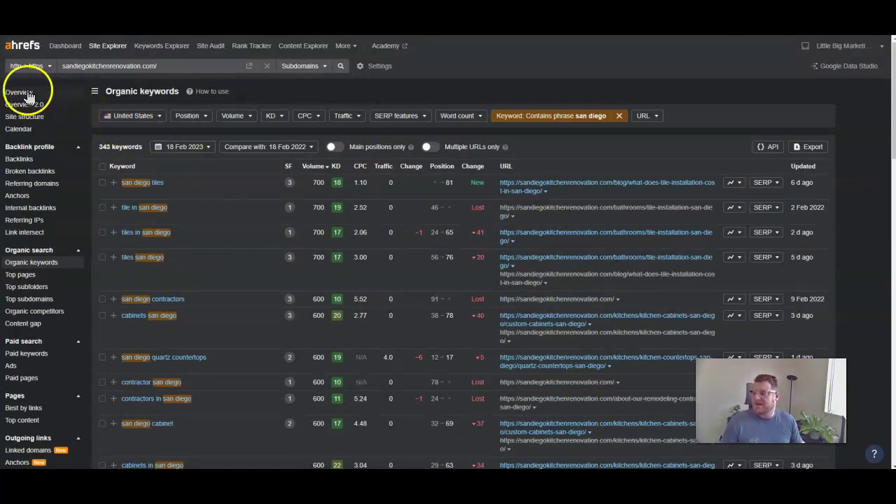
left_click(28, 92)
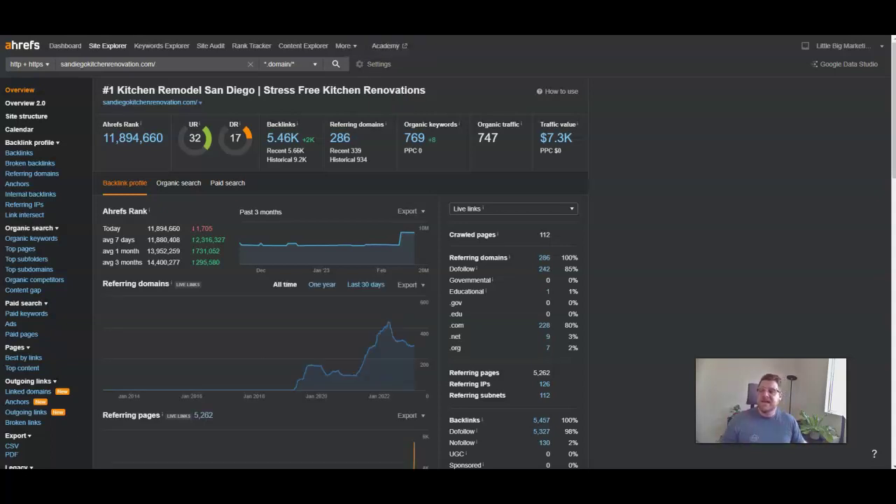
Switch to the Remcon Design Build homepage and scroll from the hero banner to Services.
left_click(253, 32)
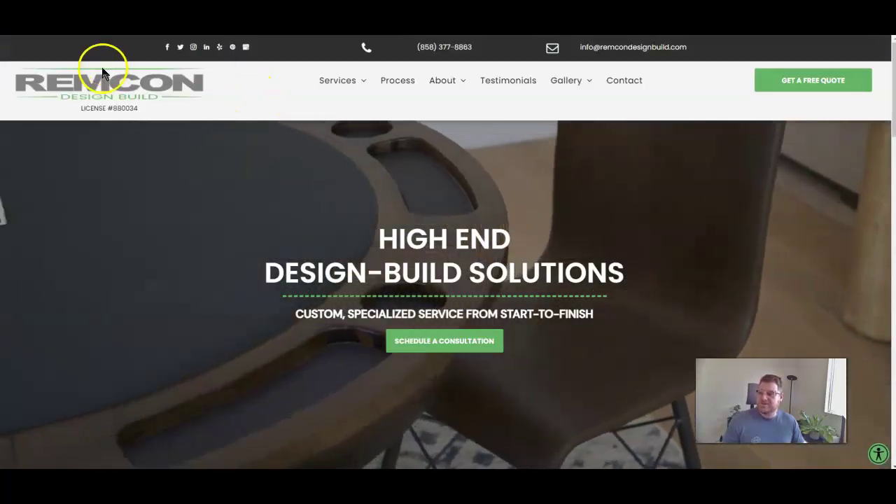
scroll(277, 205, "down", 6)
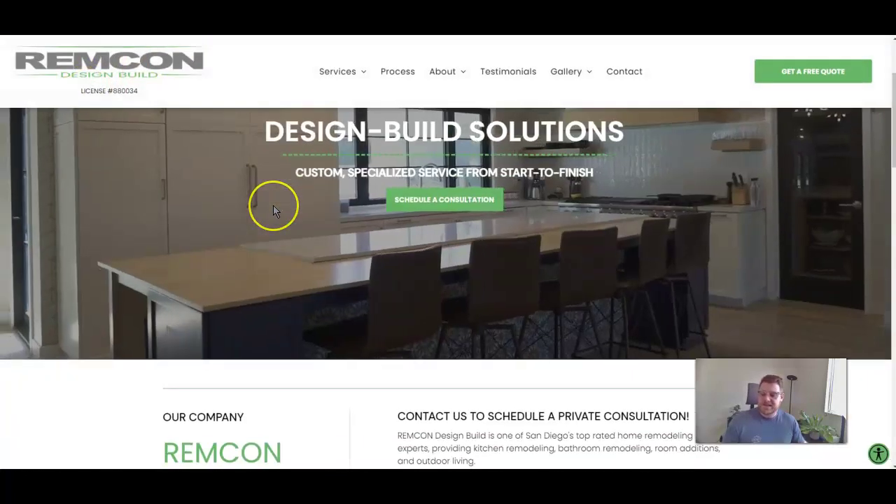
scroll(280, 210, "down", 6)
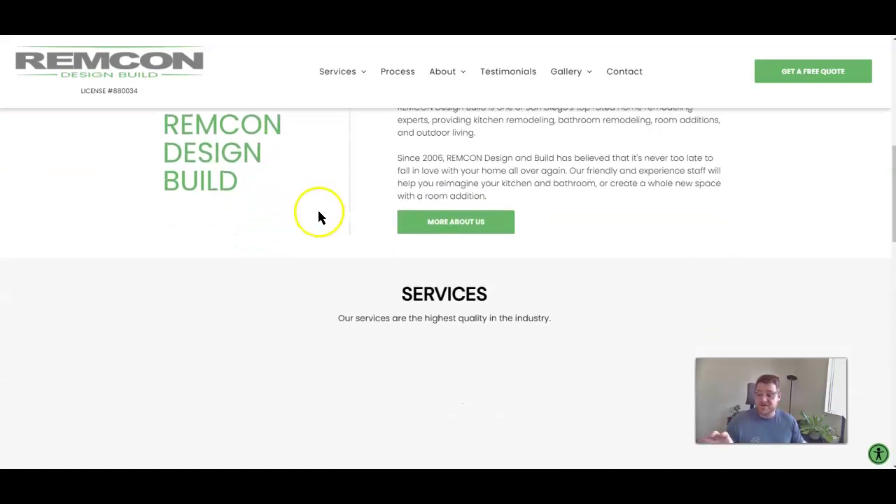
scroll(320, 219, "down", 12)
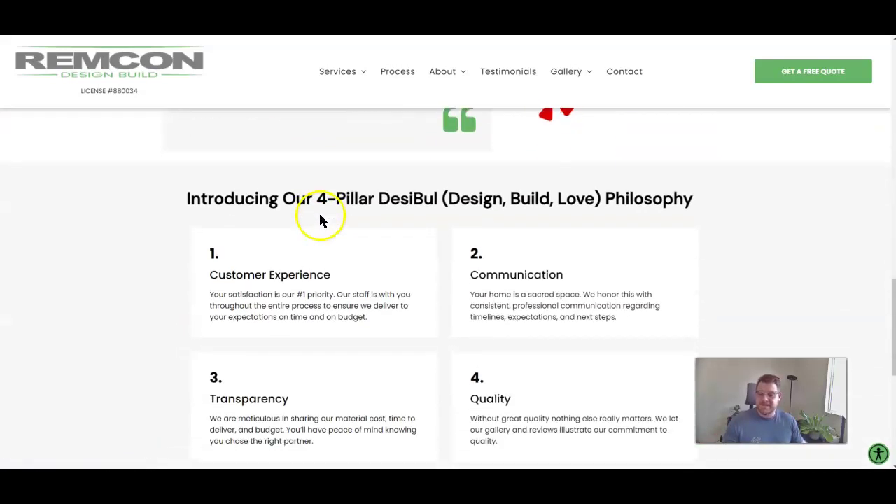
scroll(321, 216, "up", 12)
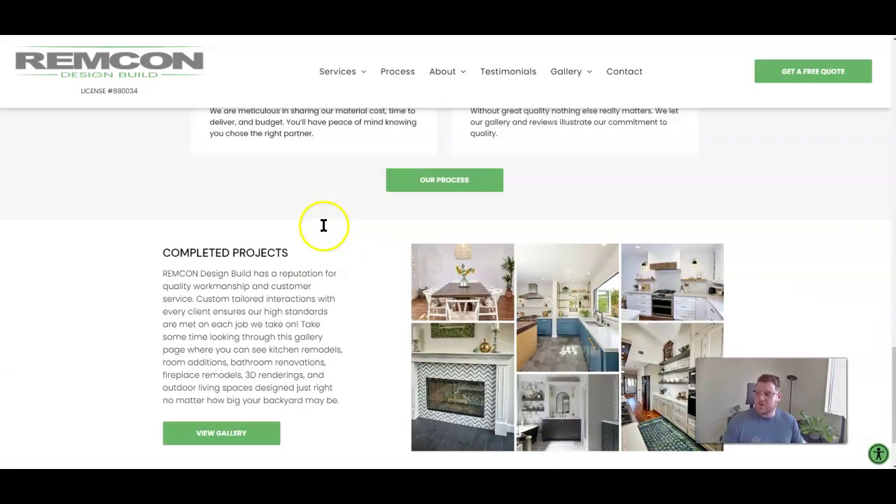
scroll(323, 232, "up", 12)
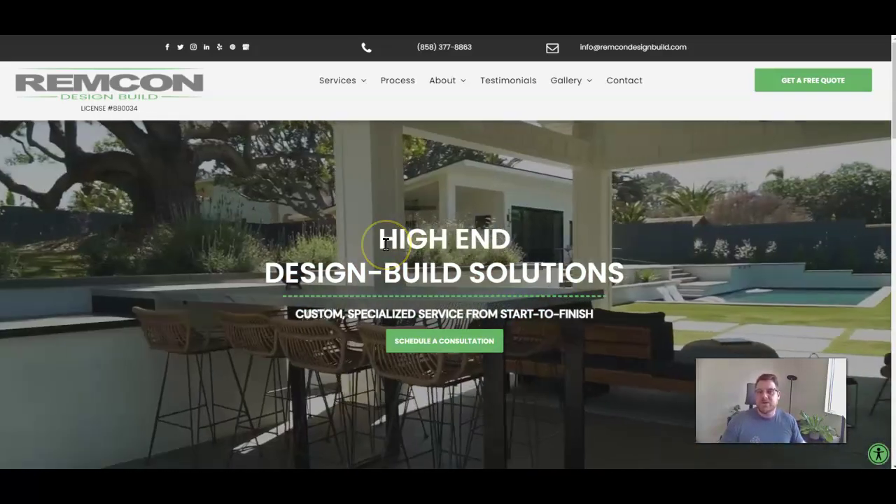
scroll(381, 252, "down", 5)
scroll(377, 257, "down", 1)
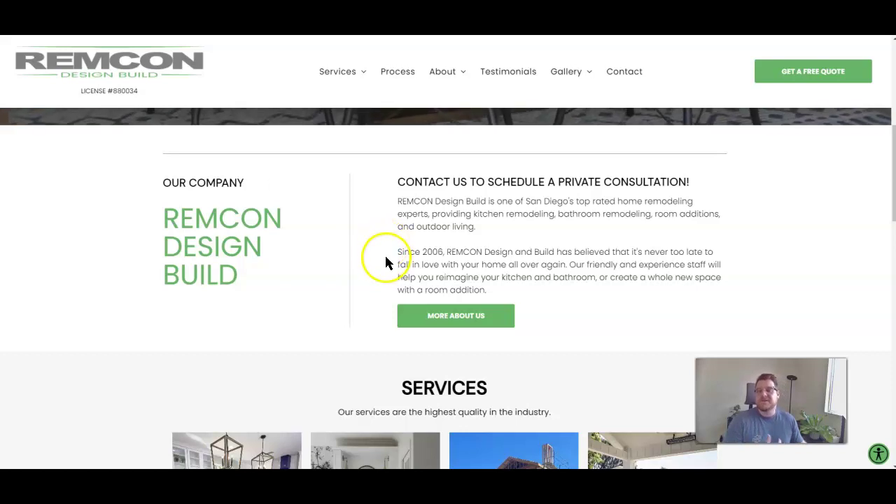
scroll(385, 259, "down", 3)
Highlight the Services heading, then scroll through testimonials, the 4-Pillar philosophy and projects and back.
left_click_drag(395, 198, 462, 221)
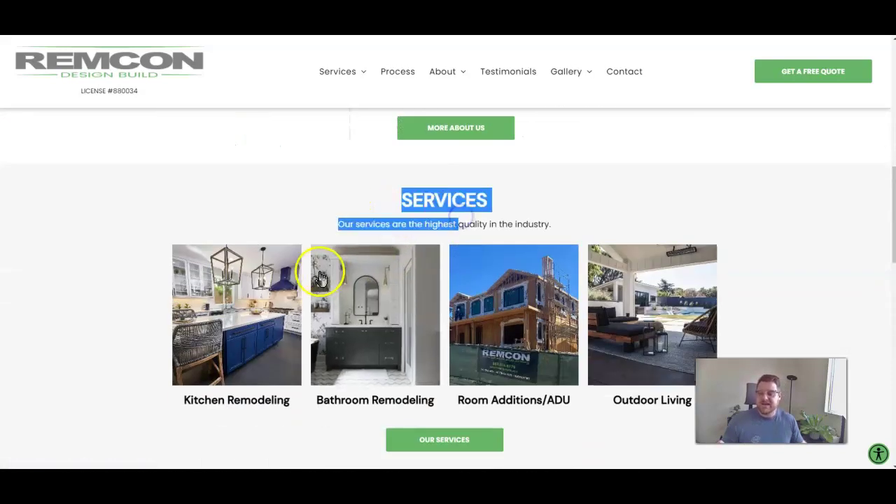
scroll(324, 266, "down", 1)
mouse_move(460, 82)
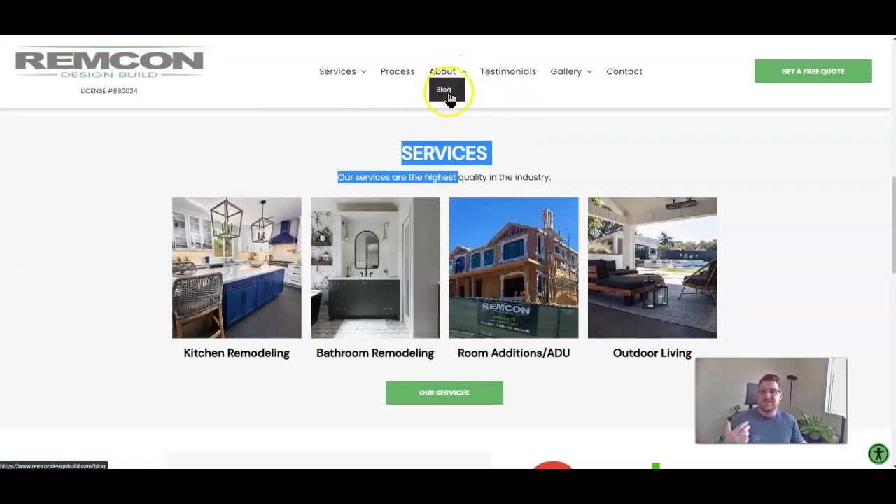
left_click(312, 139)
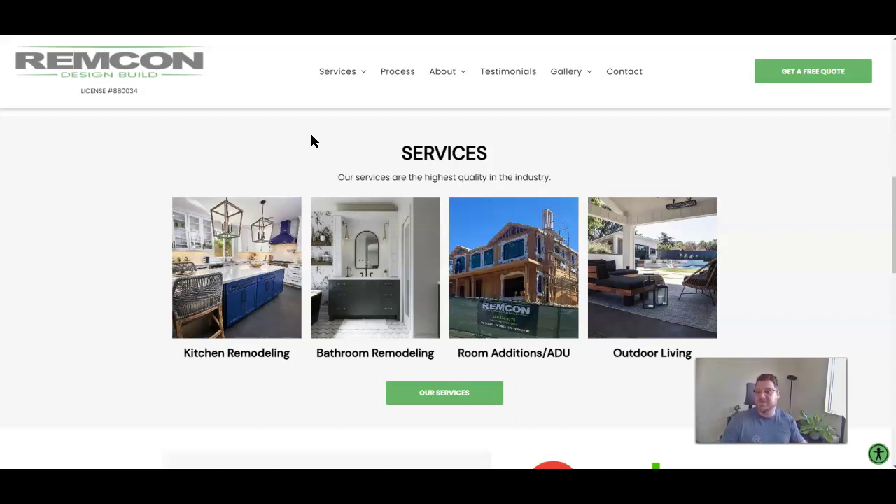
scroll(310, 144, "down", 5)
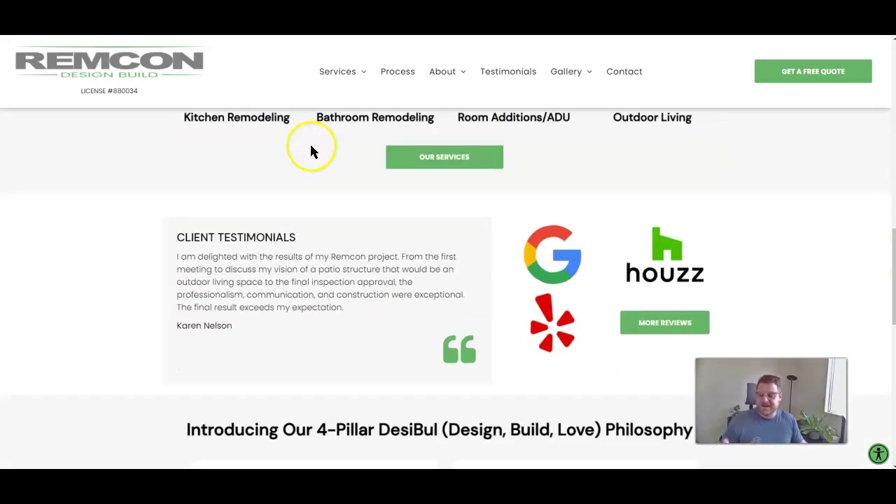
scroll(476, 244, "down", 8)
scroll(480, 246, "up", 17)
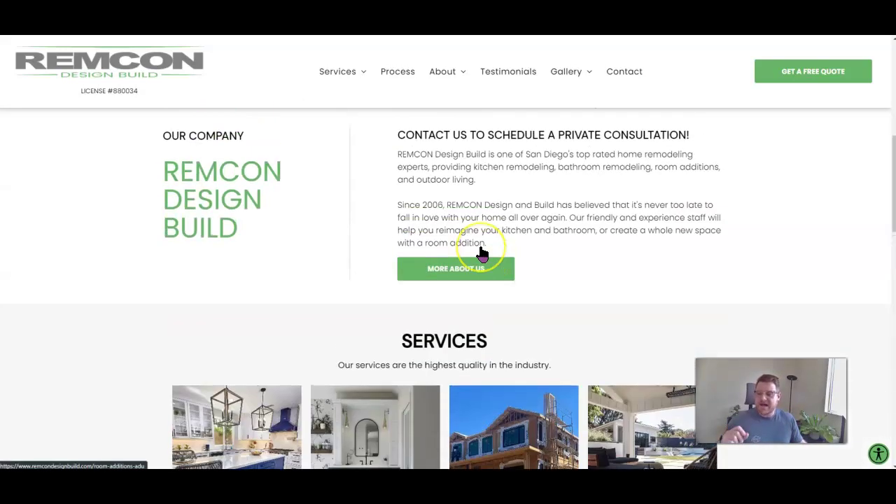
scroll(480, 247, "up", 1)
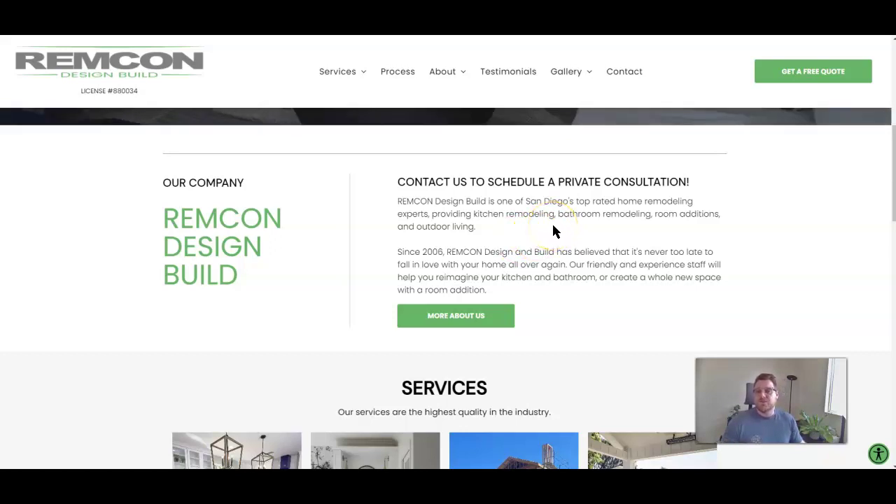
Highlight 'San Diego's top rated home remodeling', then scroll through Services and Testimonials and back up.
left_click_drag(525, 201, 693, 201)
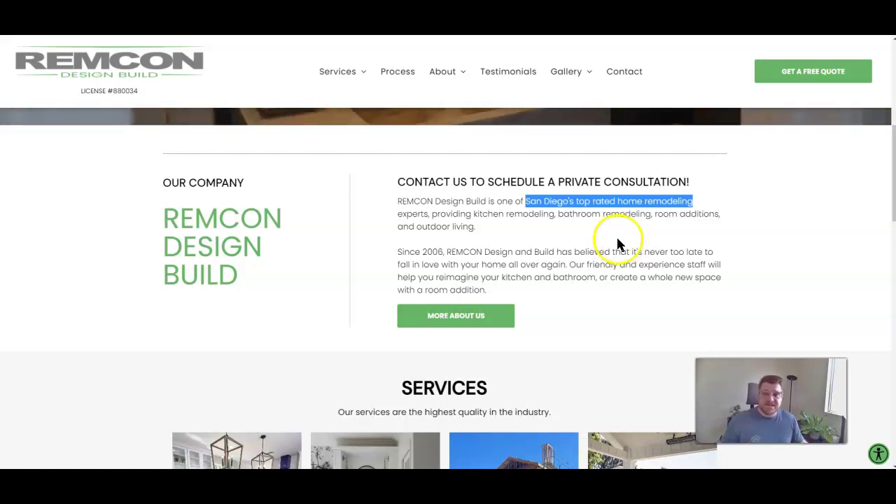
scroll(609, 248, "up", 3)
scroll(603, 263, "down", 3)
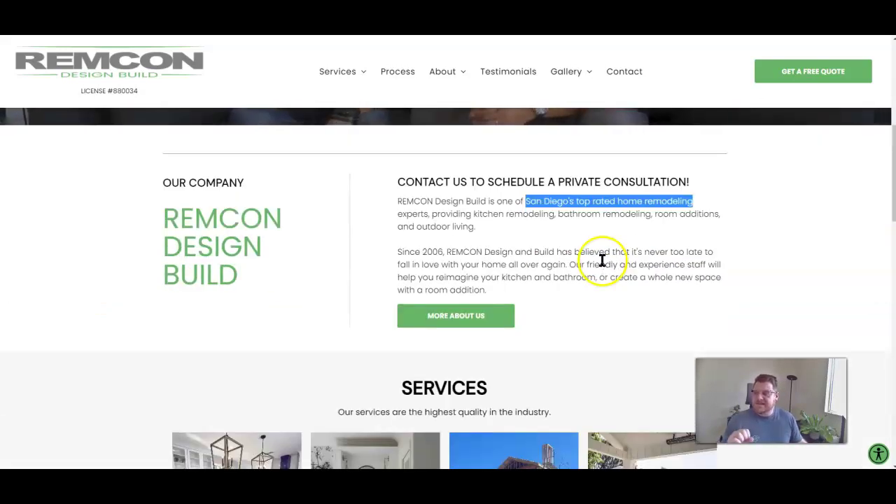
scroll(600, 259, "down", 4)
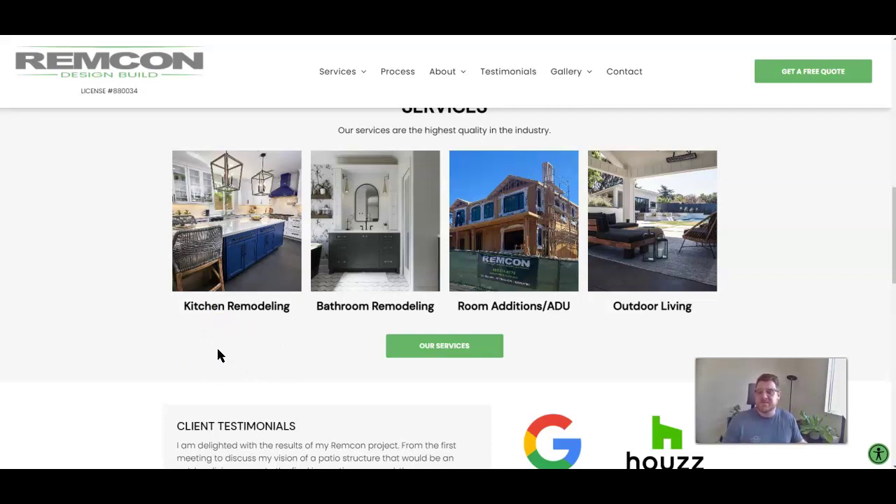
scroll(219, 355, "down", 2)
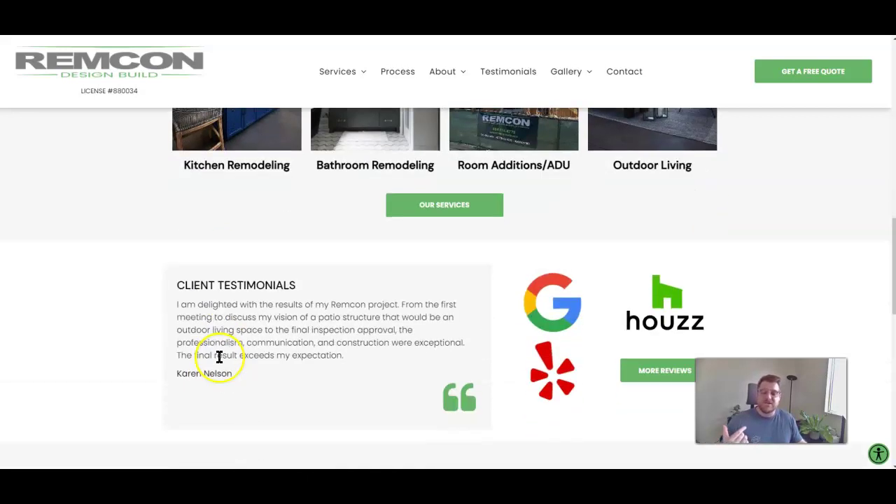
scroll(220, 357, "down", 1)
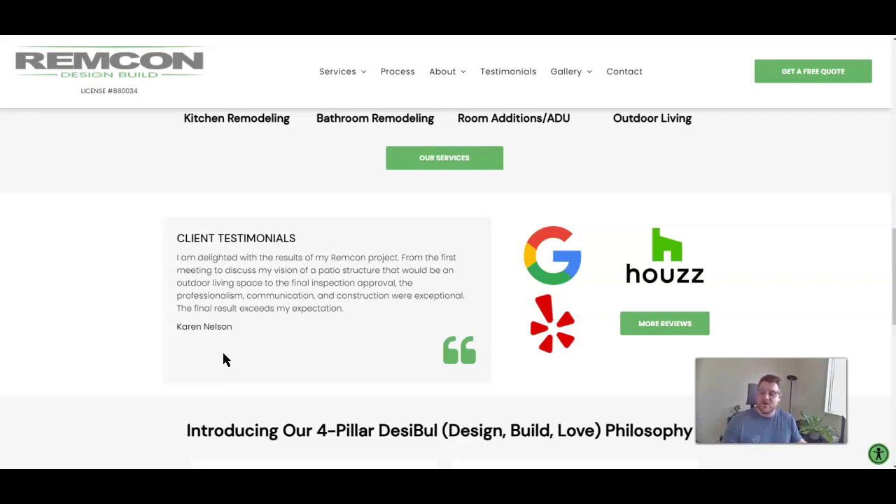
scroll(223, 358, "down", 3)
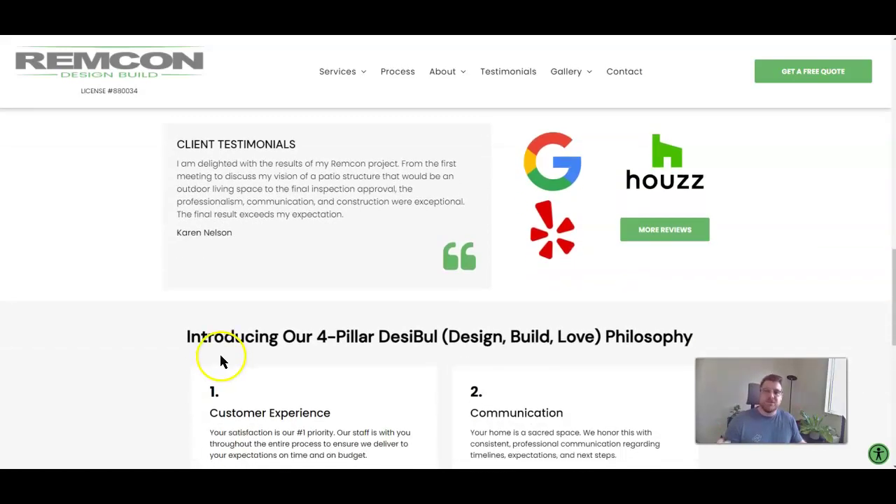
scroll(253, 353, "up", 8)
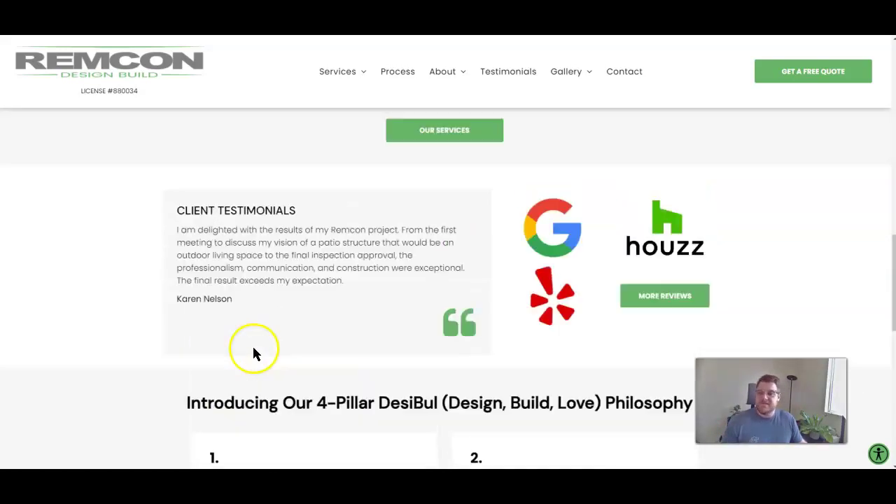
scroll(252, 354, "up", 10)
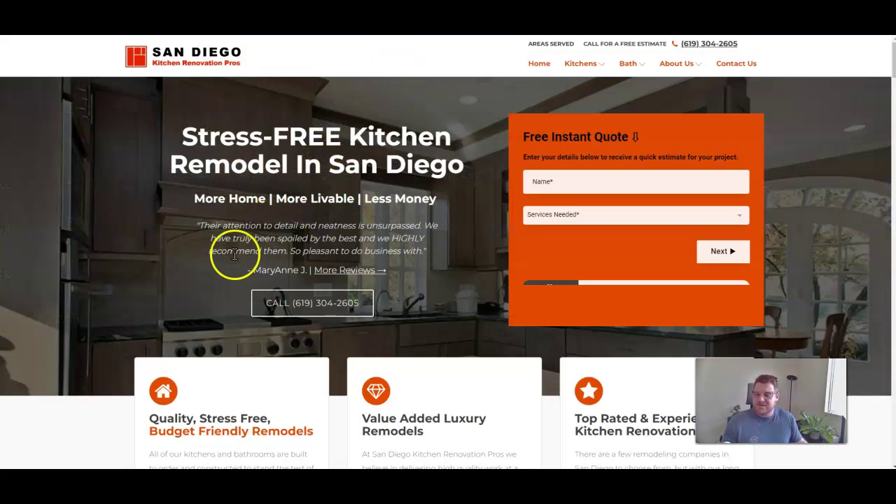
Scroll through the San Diego Kitchen Renovation Pros homepage to the footer and back up.
scroll(493, 221, "down", 12)
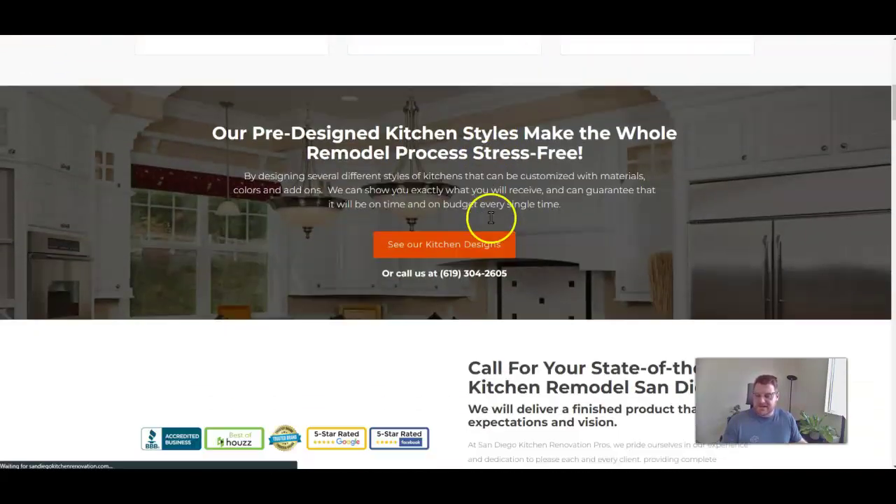
scroll(491, 218, "down", 15)
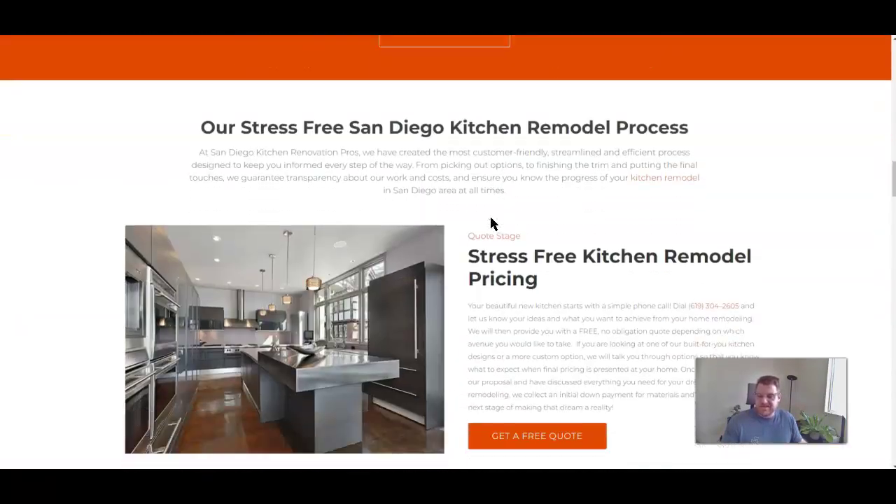
scroll(490, 223, "down", 15)
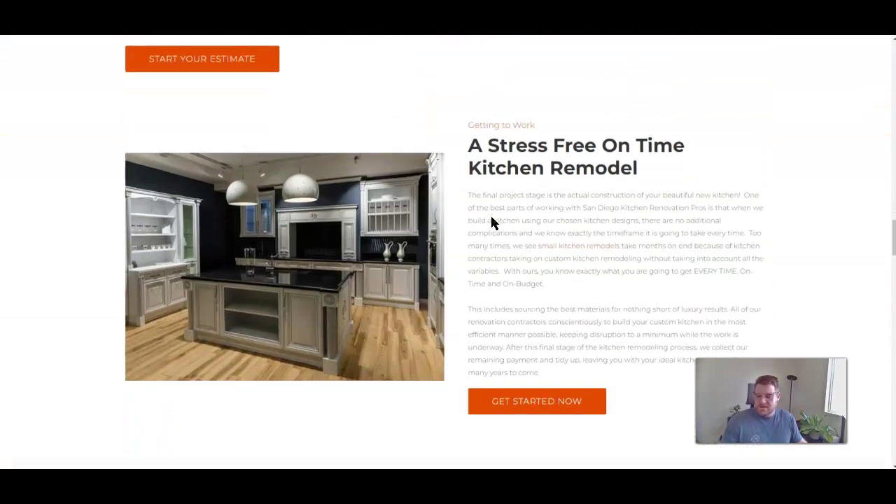
scroll(490, 223, "down", 15)
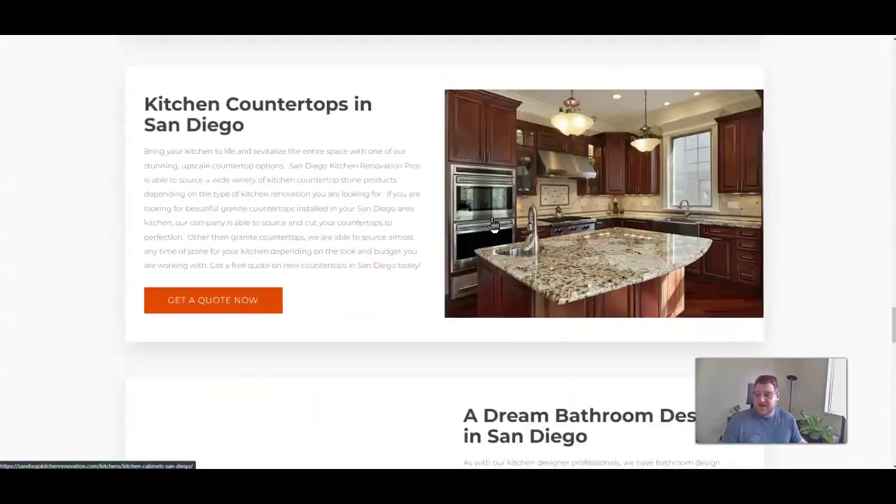
scroll(491, 223, "down", 15)
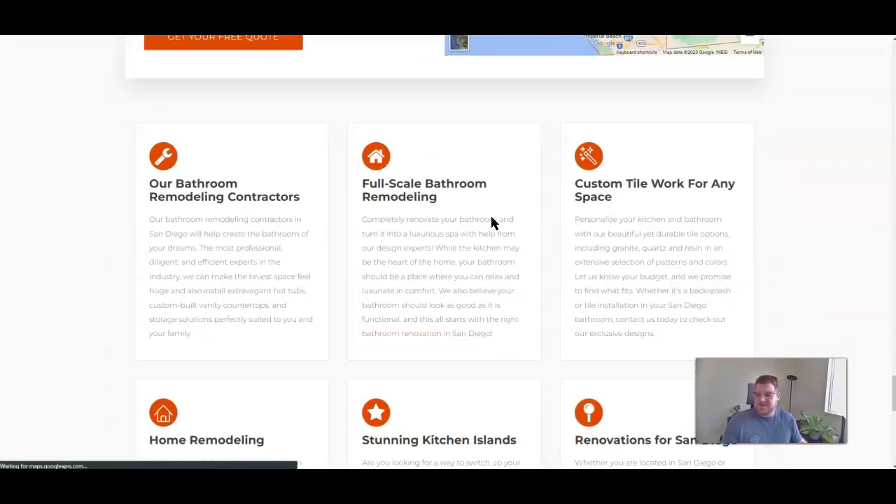
scroll(491, 223, "down", 6)
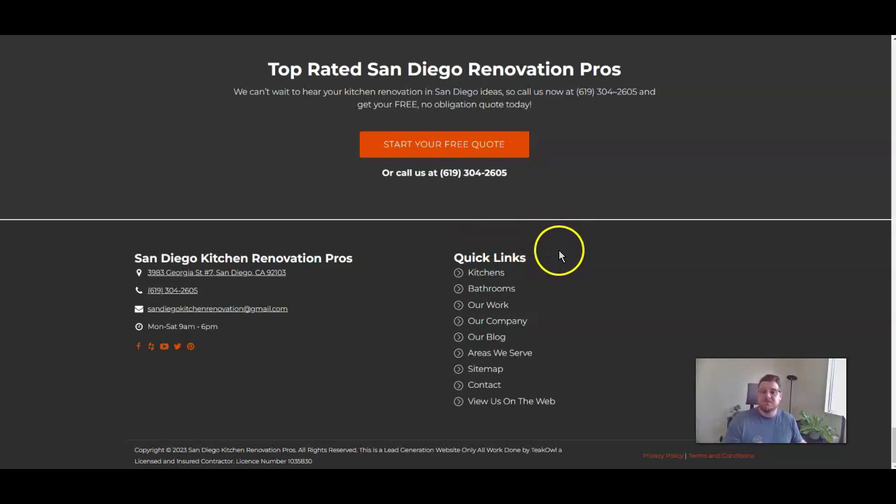
scroll(559, 250, "up", 20)
scroll(571, 241, "up", 3)
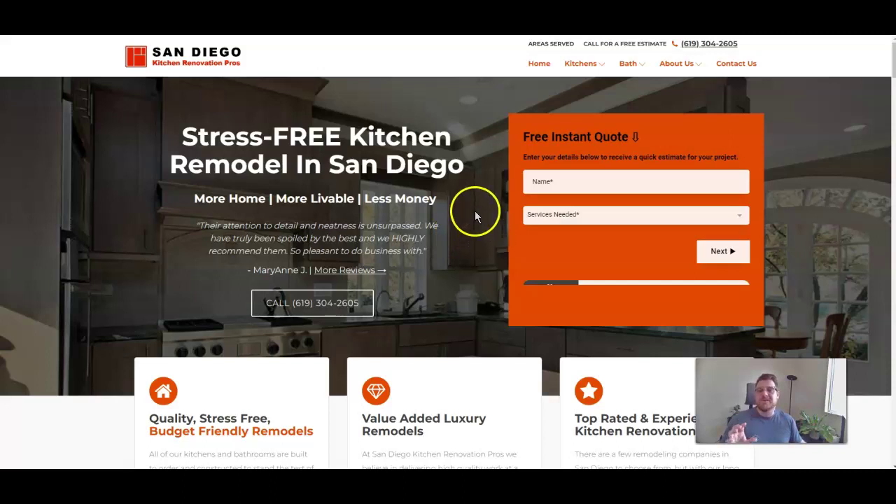
scroll(426, 225, "down", 6)
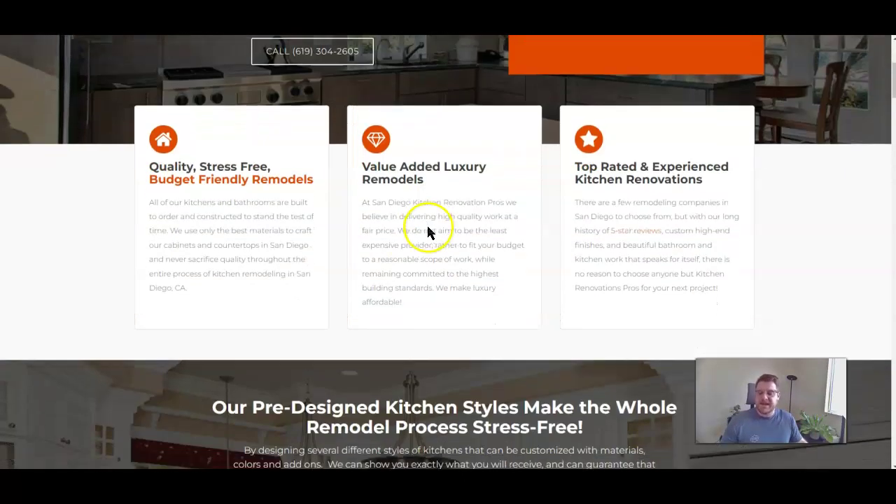
scroll(424, 224, "up", 5)
scroll(423, 225, "up", 1)
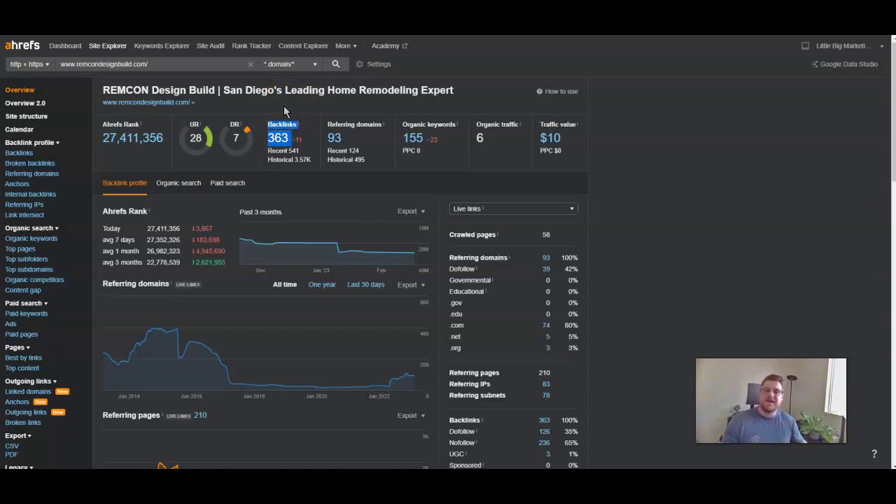
Open Remcon's 93 referring domains sorted by DR, highest first, and scroll the list.
left_click(339, 140)
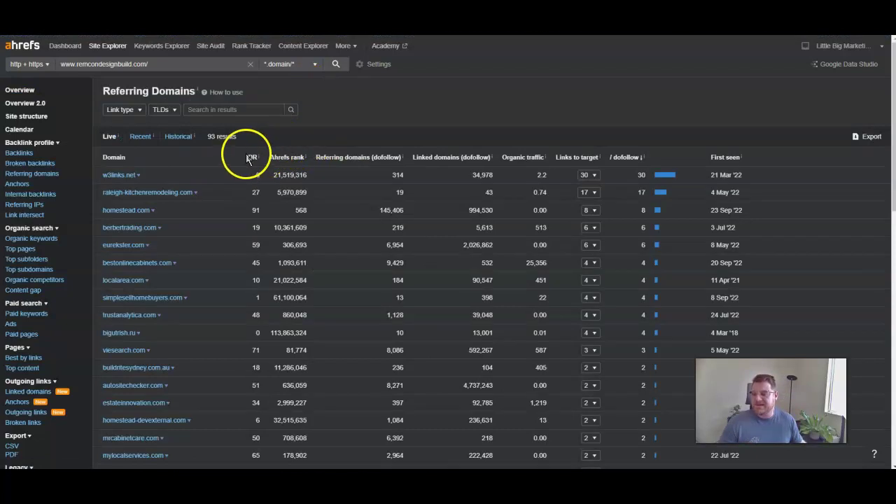
left_click(252, 161)
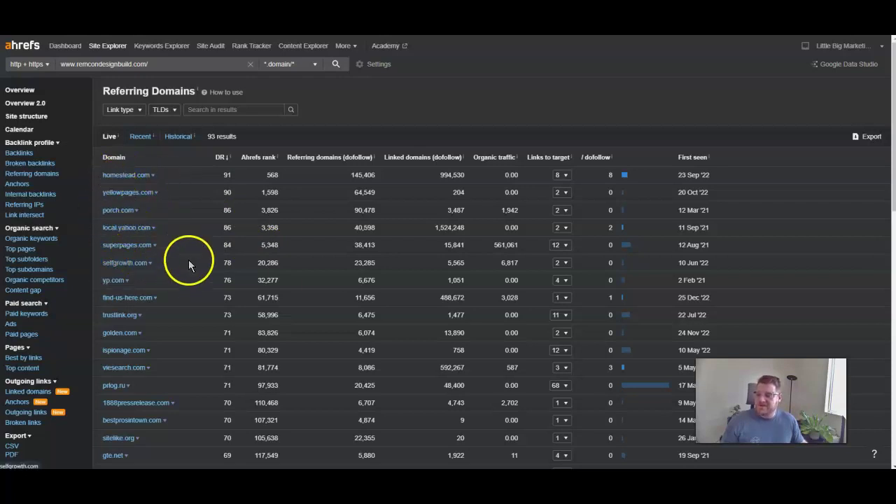
scroll(192, 267, "down", 1)
scroll(191, 279, "down", 1)
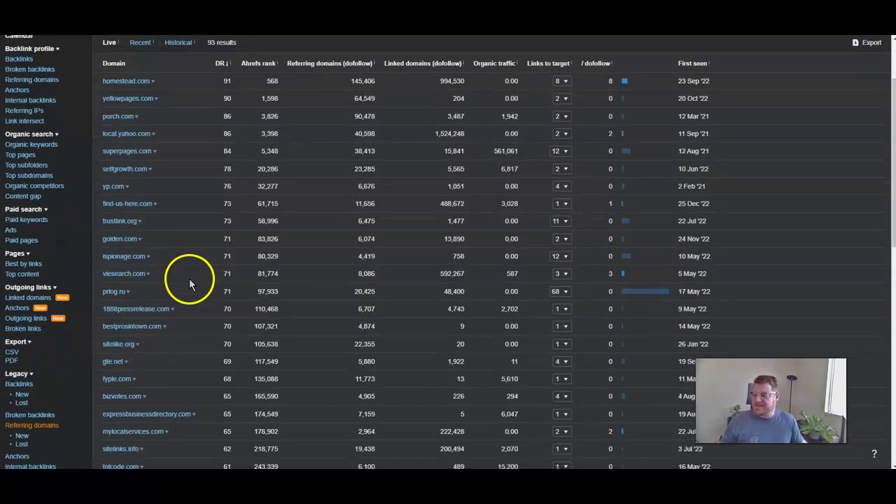
Switch to the sandiegokitchenrenovation.com overview and scroll through its metrics.
left_click(116, 125)
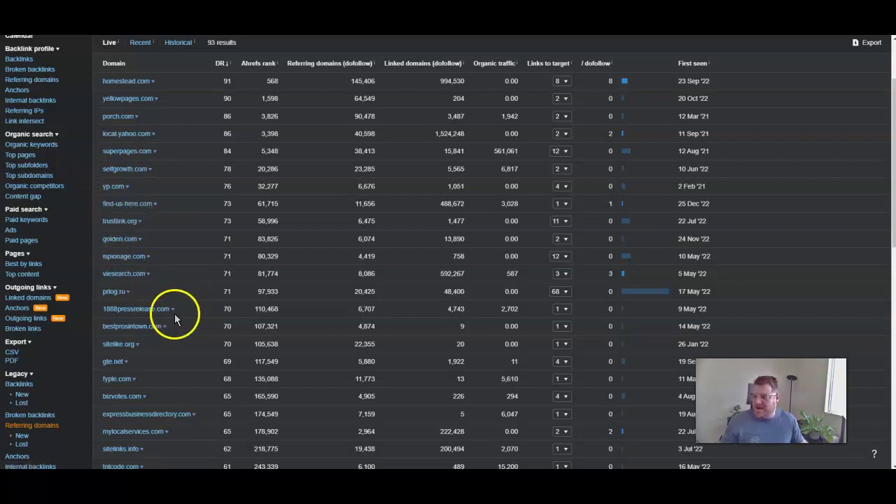
scroll(170, 300, "down", 2)
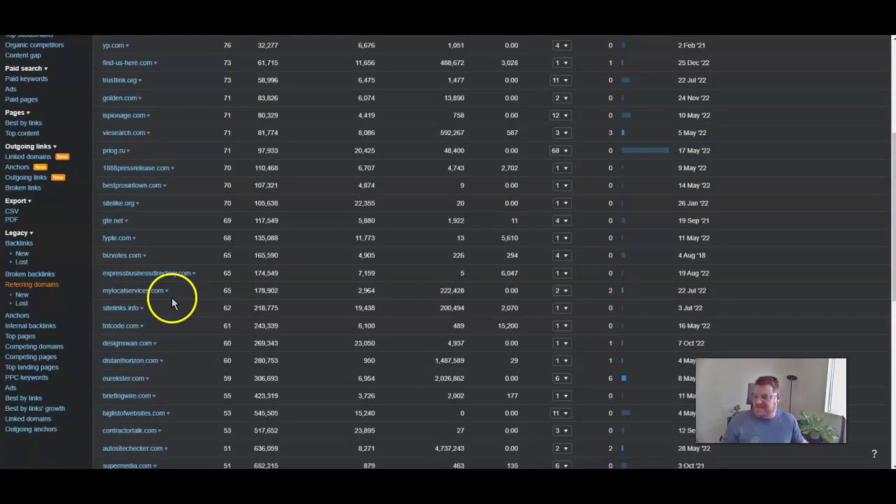
scroll(171, 302, "down", 2)
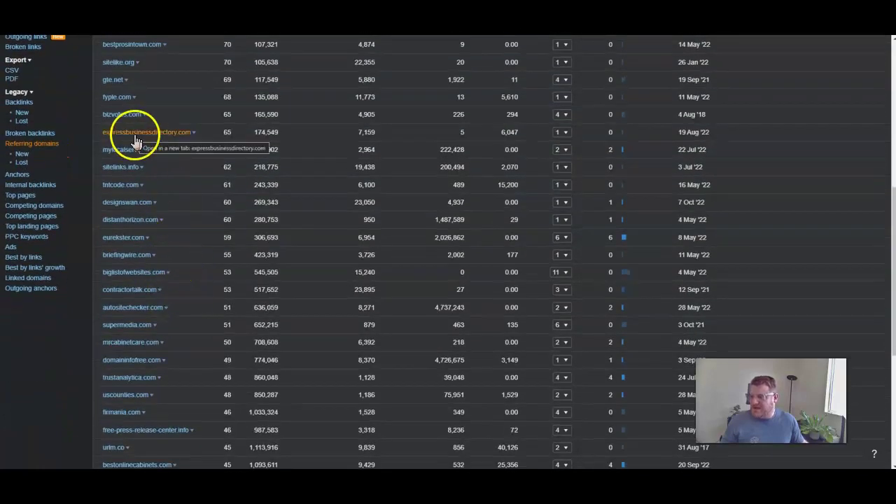
scroll(179, 312, "down", 2)
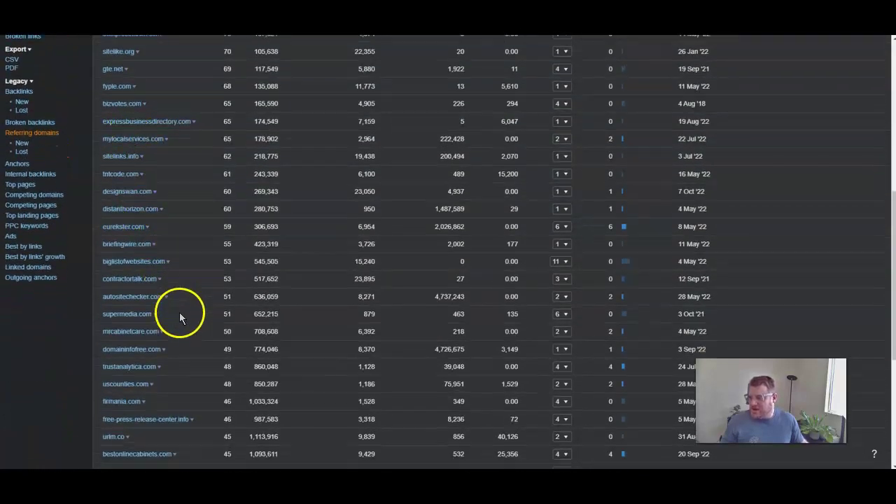
scroll(180, 312, "up", 12)
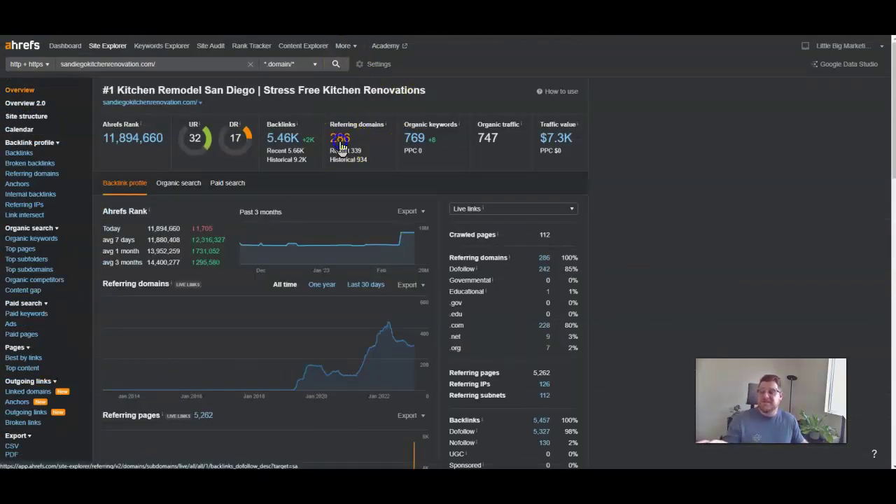
Browse the competitor's 286 referring domains down to a later page of lower-DR sites.
left_click(340, 139)
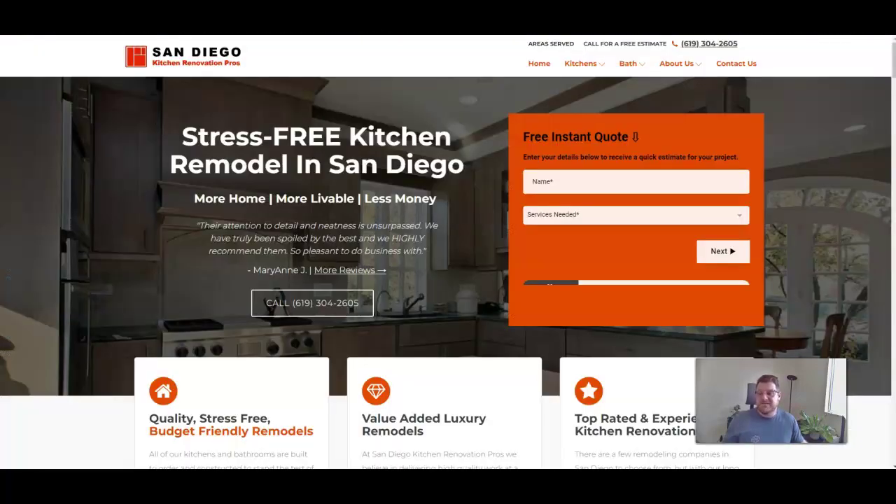
scroll(376, 204, "down", 10)
scroll(378, 207, "down", 5)
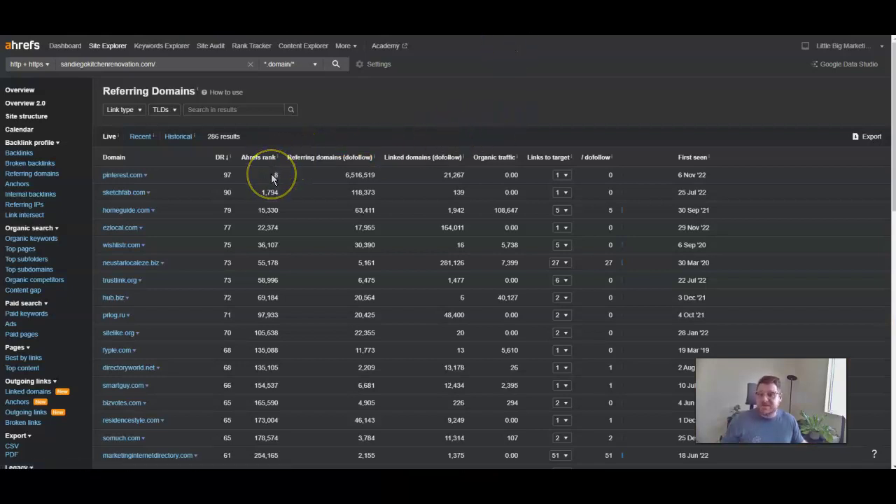
scroll(224, 180, "down", 2)
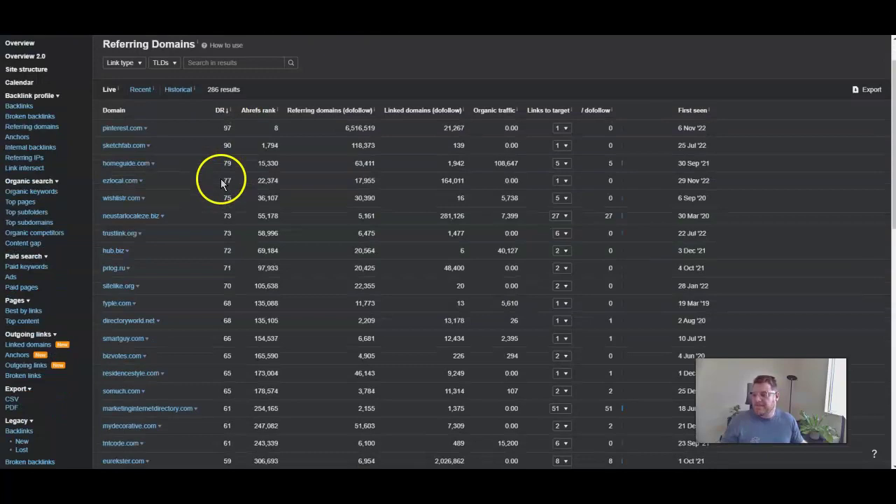
scroll(189, 235, "down", 10)
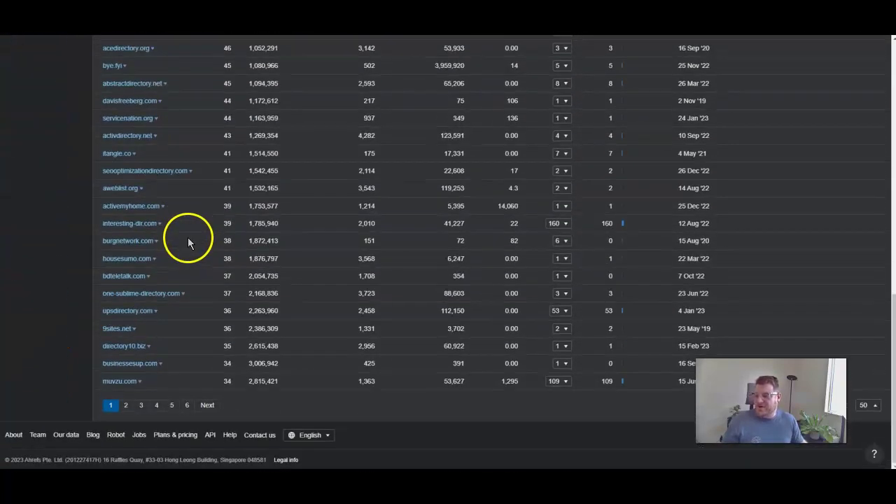
left_click(172, 404)
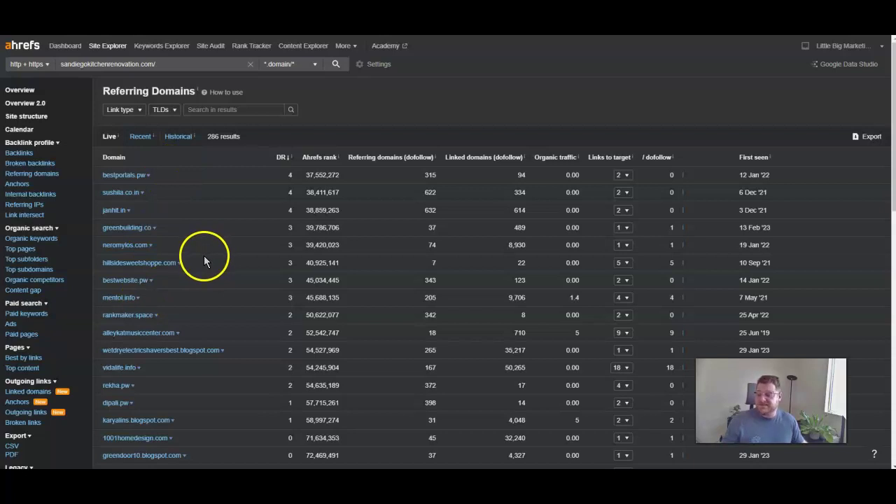
scroll(203, 256, "down", 2)
scroll(208, 271, "down", 1)
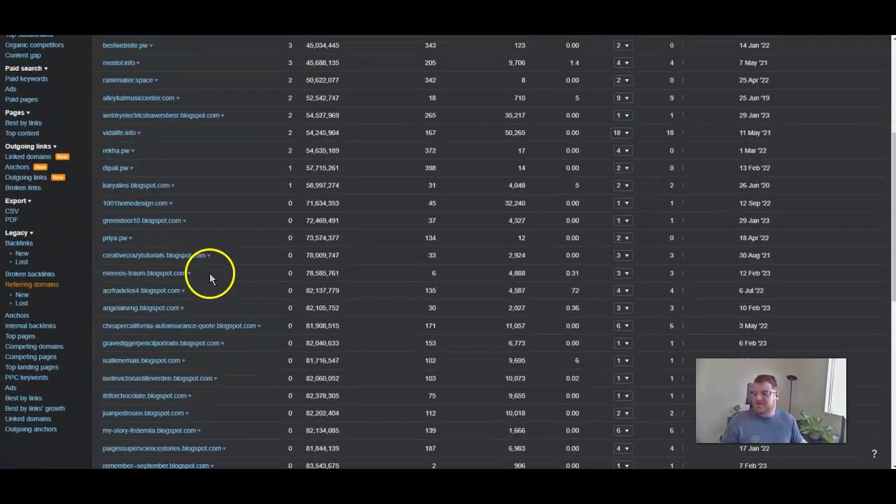
scroll(257, 267, "up", 3)
scroll(257, 275, "up", 1)
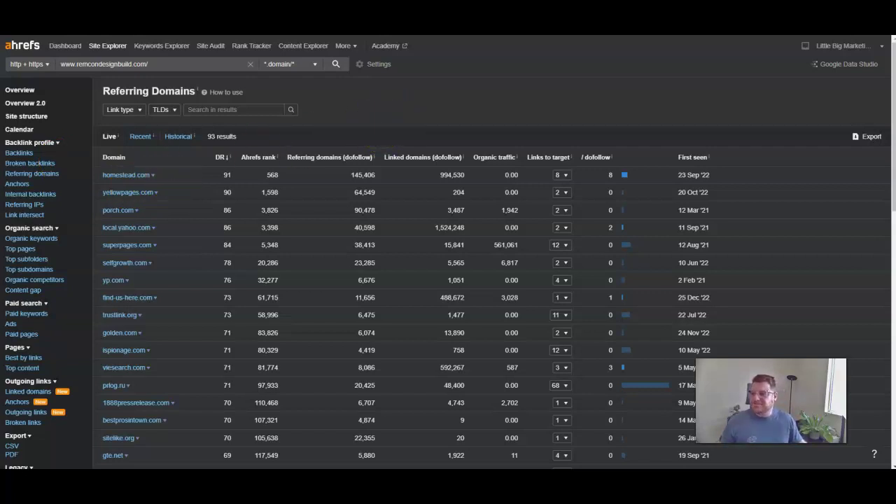
Glance at the Remcon website tab before returning to the sandiegokitchenrenovation.com overview.
left_click(182, 28)
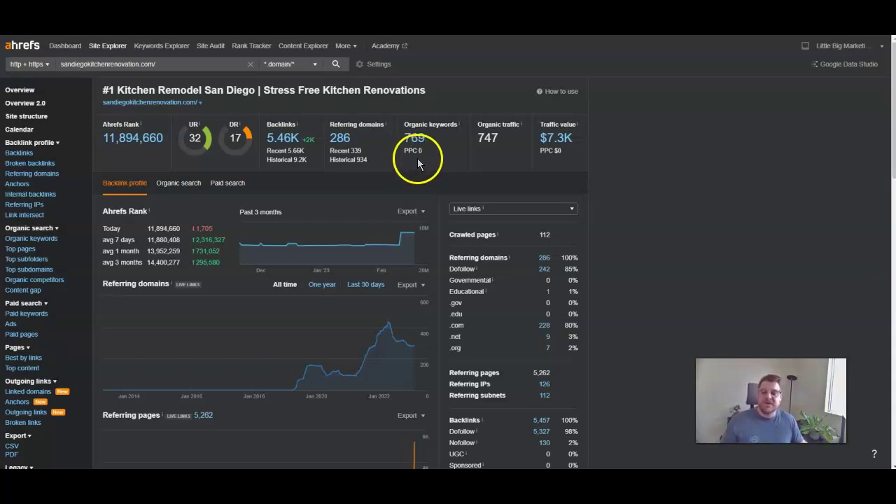
left_click_drag(404, 125, 458, 124)
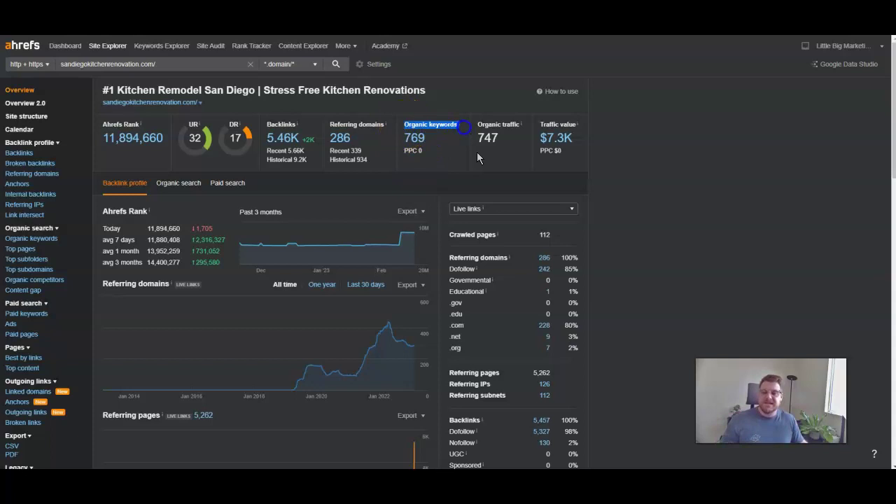
left_click(811, 200)
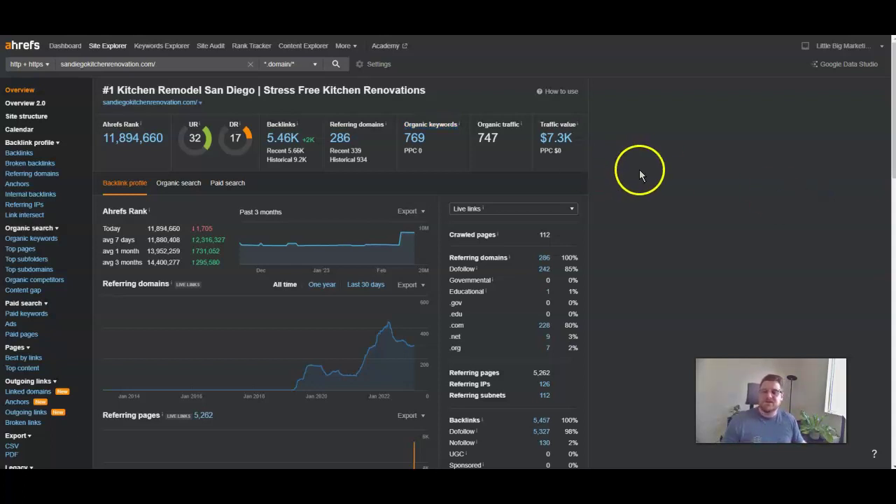